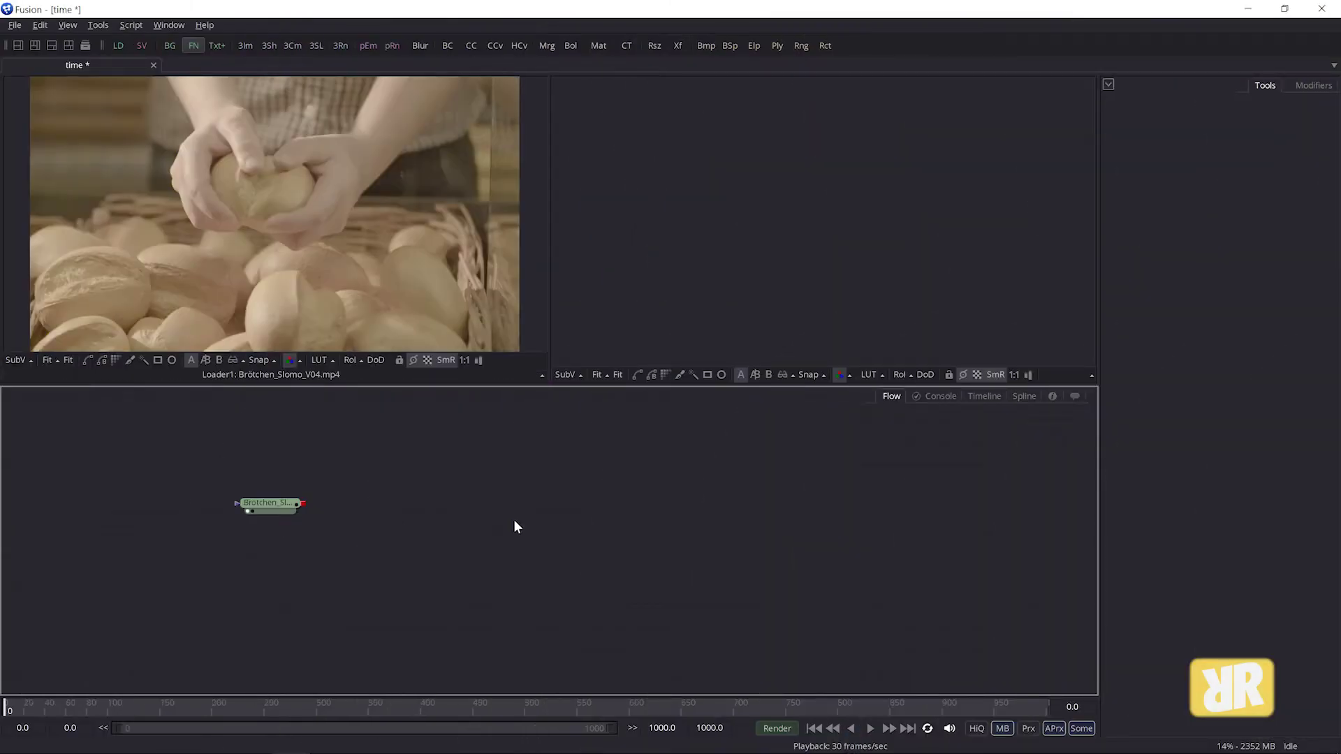
- Move the bread-roll loader slightly lower and preview the clip, returning to the first frame
left_click_drag(282, 498, 273, 538)
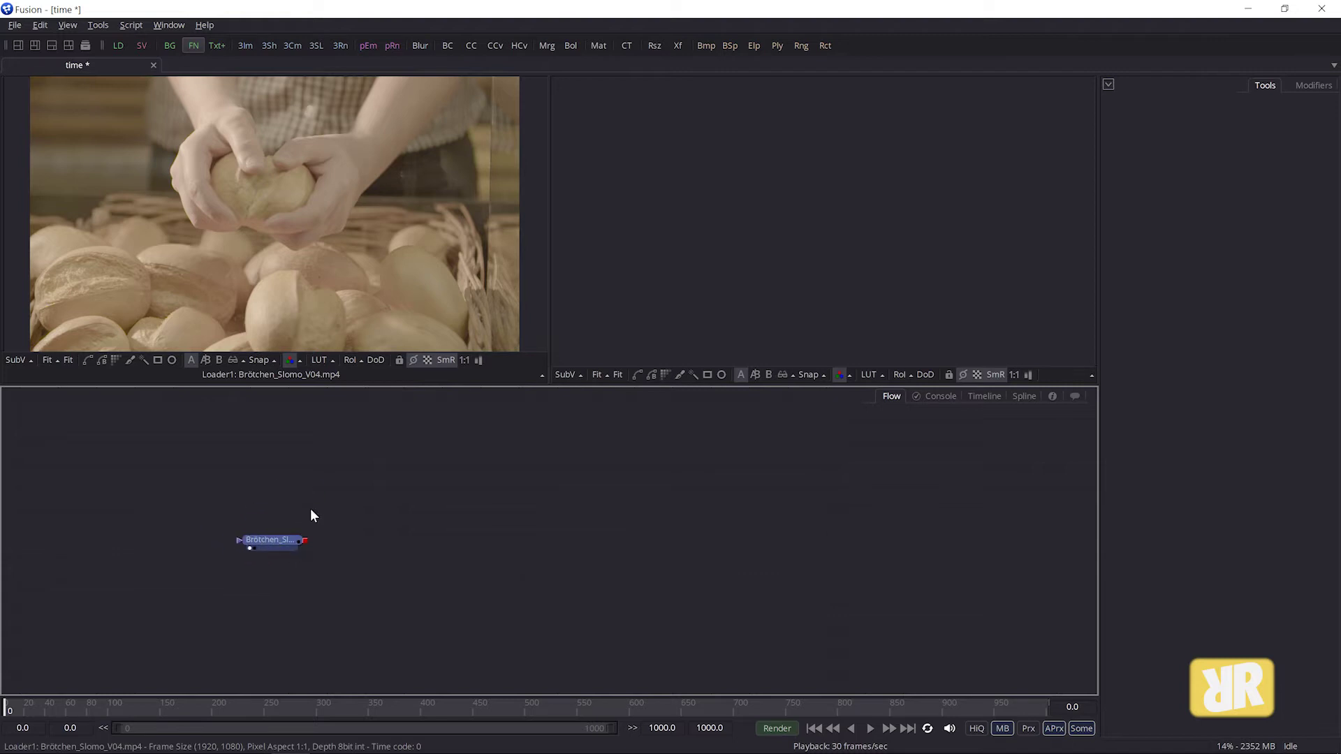
left_click(871, 730)
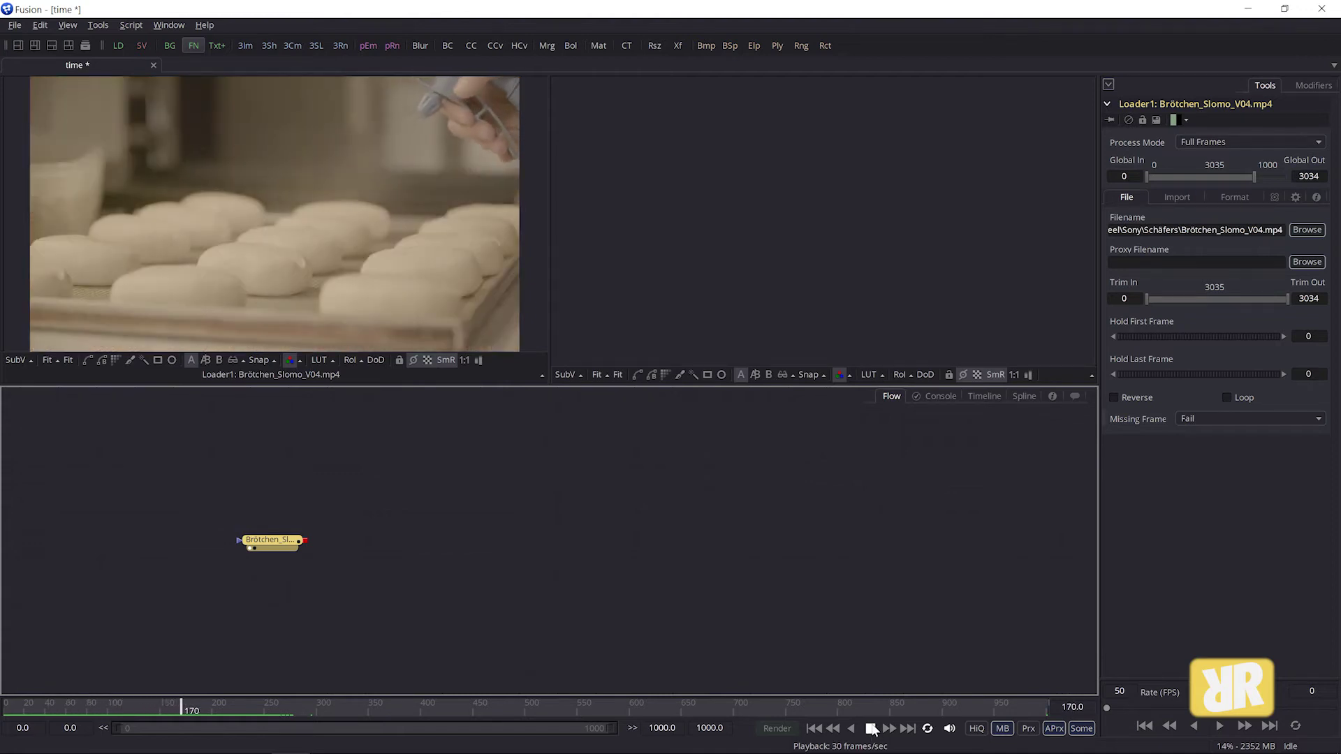
left_click(871, 730)
left_click(815, 728)
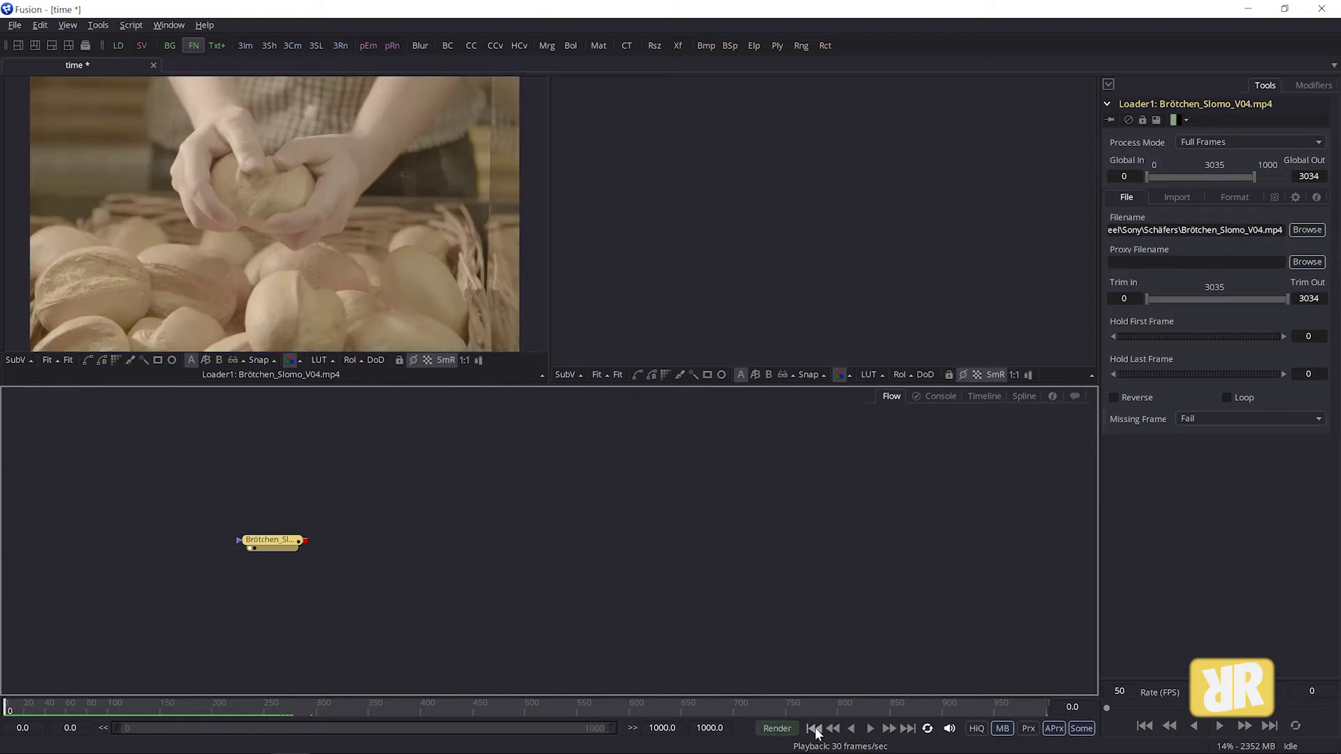
- Add a Time Speed node via the 'tim' tool search and place it lower in the flow
left_click(511, 482)
key("ctrl+space")
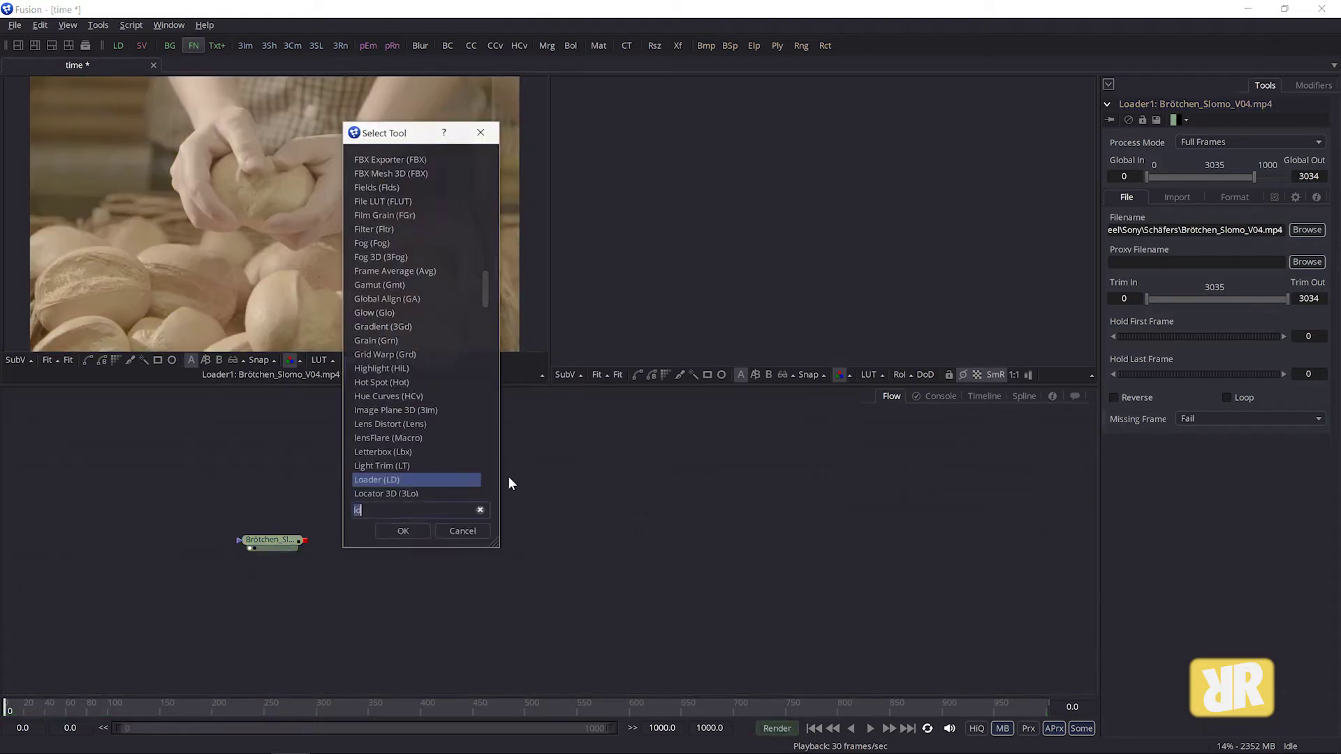
type("tim")
key("Return")
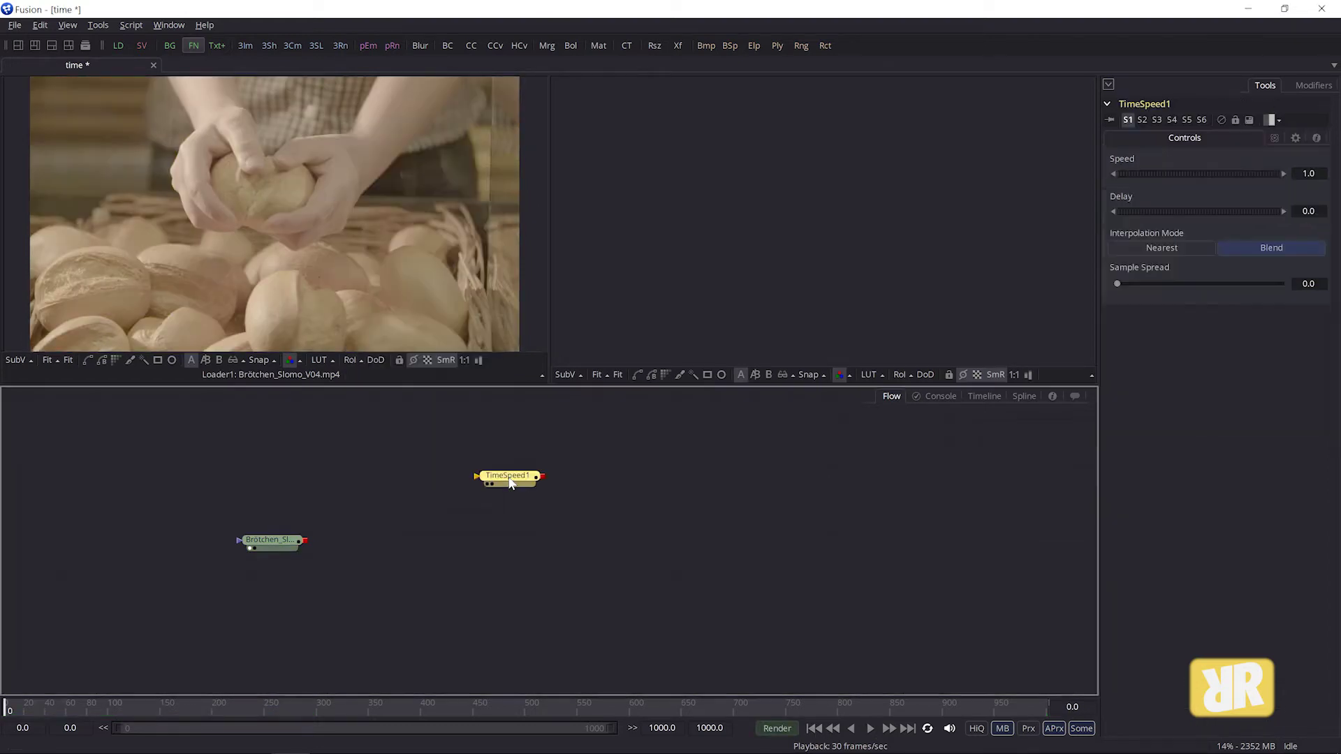
left_click_drag(511, 482, 475, 575)
- Add a Time Stretcher node from the same 'tim' tool search
left_click(478, 426)
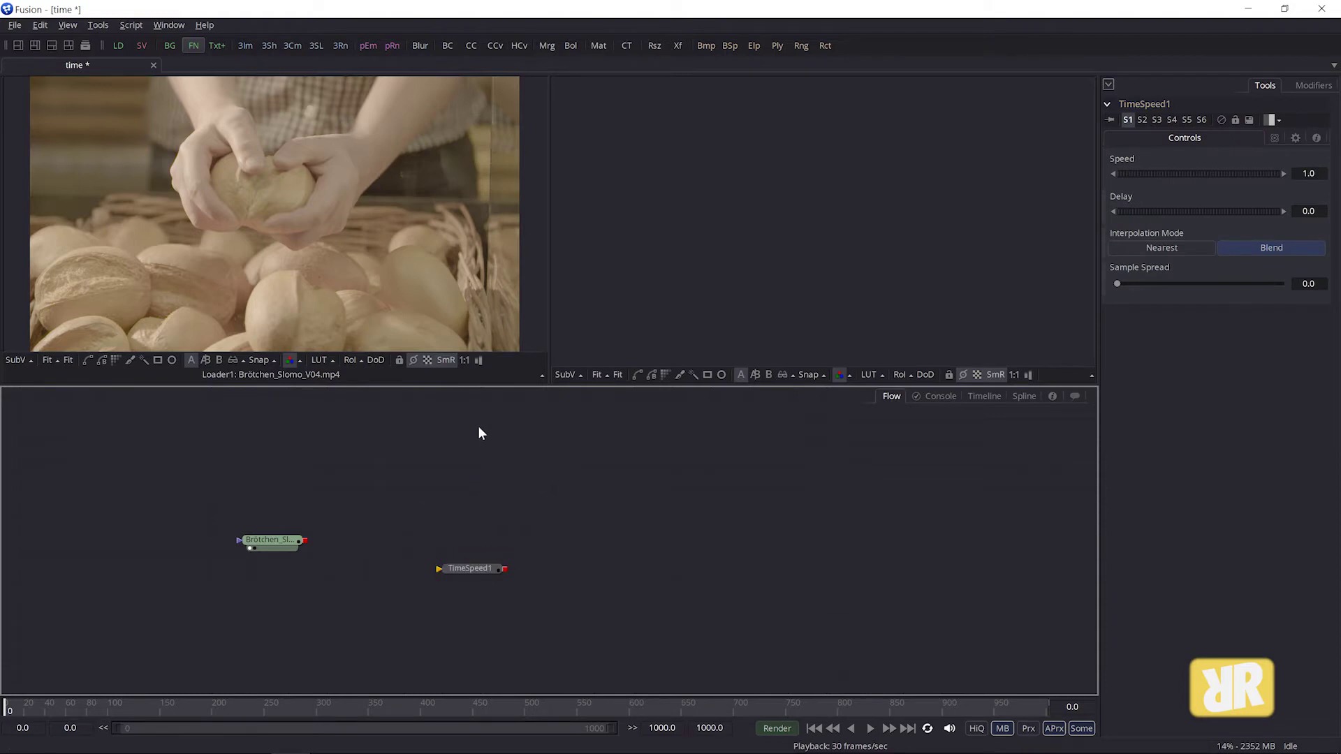
key("ctrl+space")
type("tim")
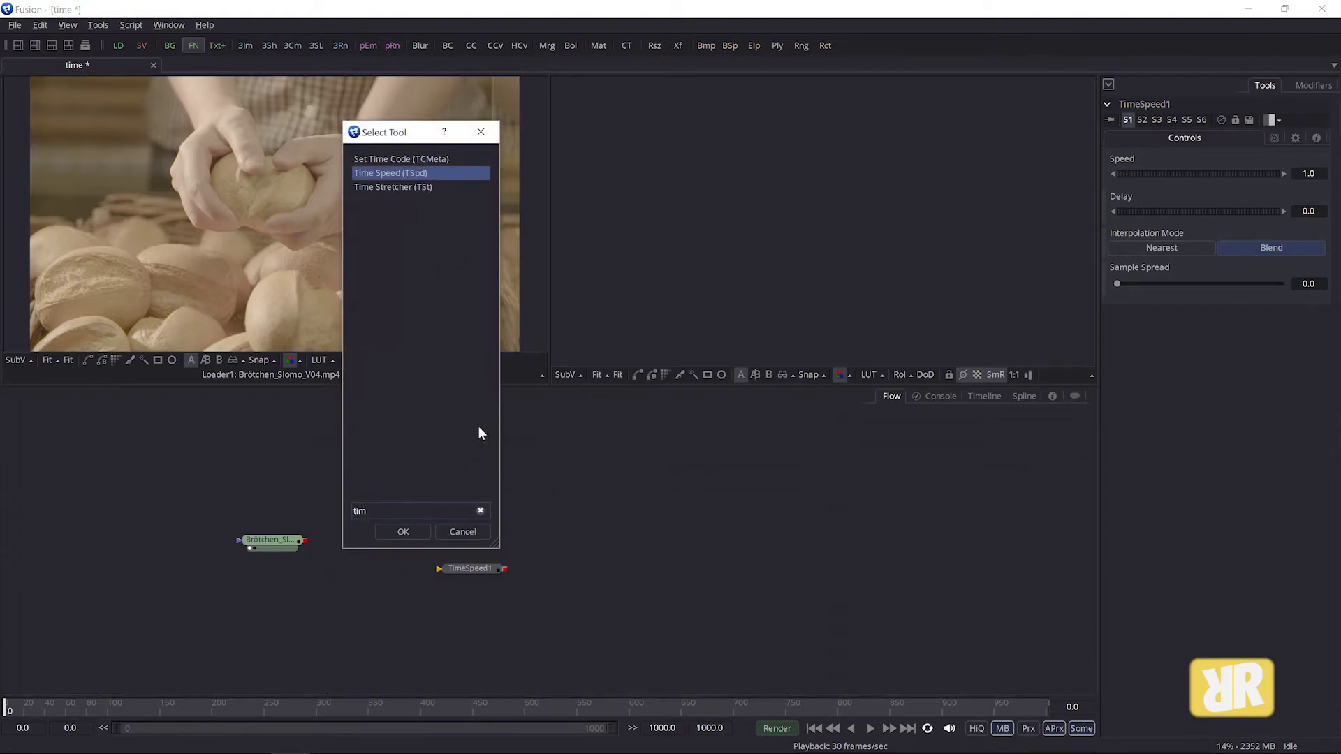
key("Down")
key("Return")
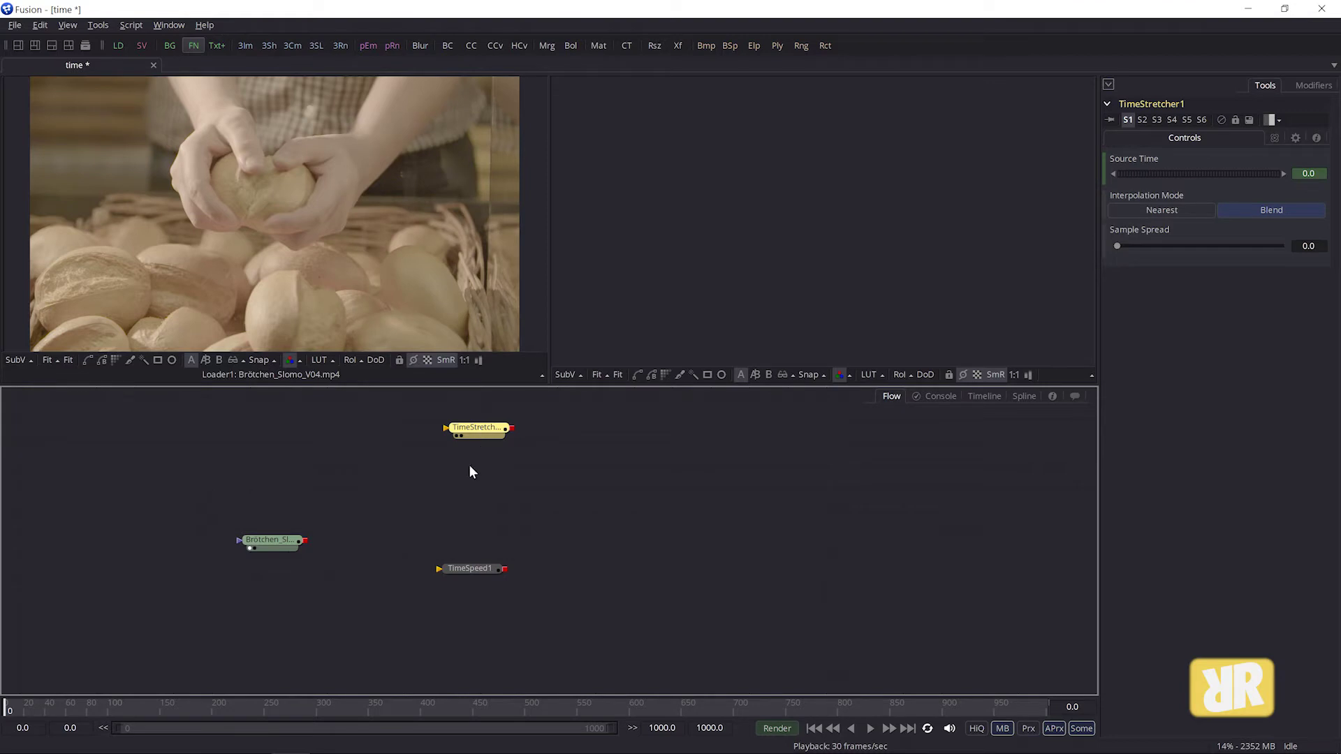
- Connect the loader to TimeStretcher1 and TimeSpeed1, showing TimeStretcher1 in the second viewer
left_click_drag(475, 428, 466, 481)
left_click_drag(306, 540, 436, 481)
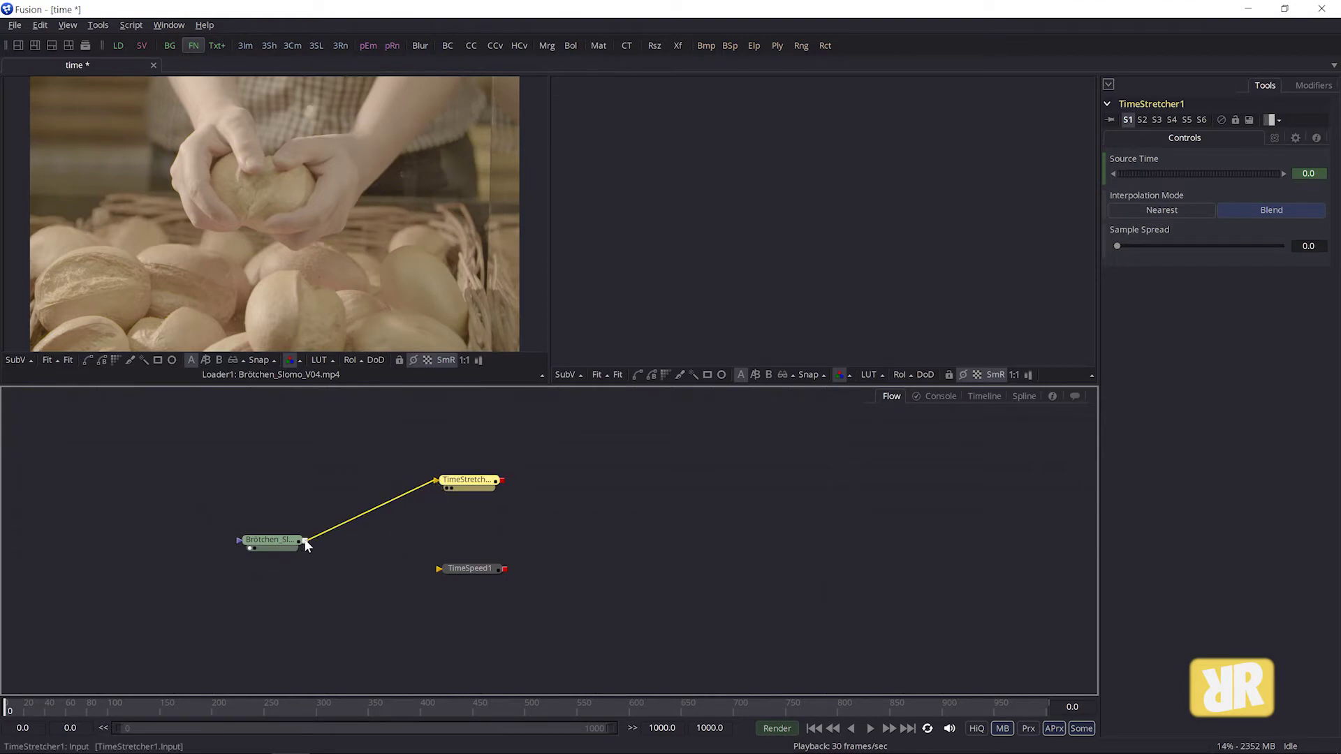
left_click_drag(305, 542, 442, 568)
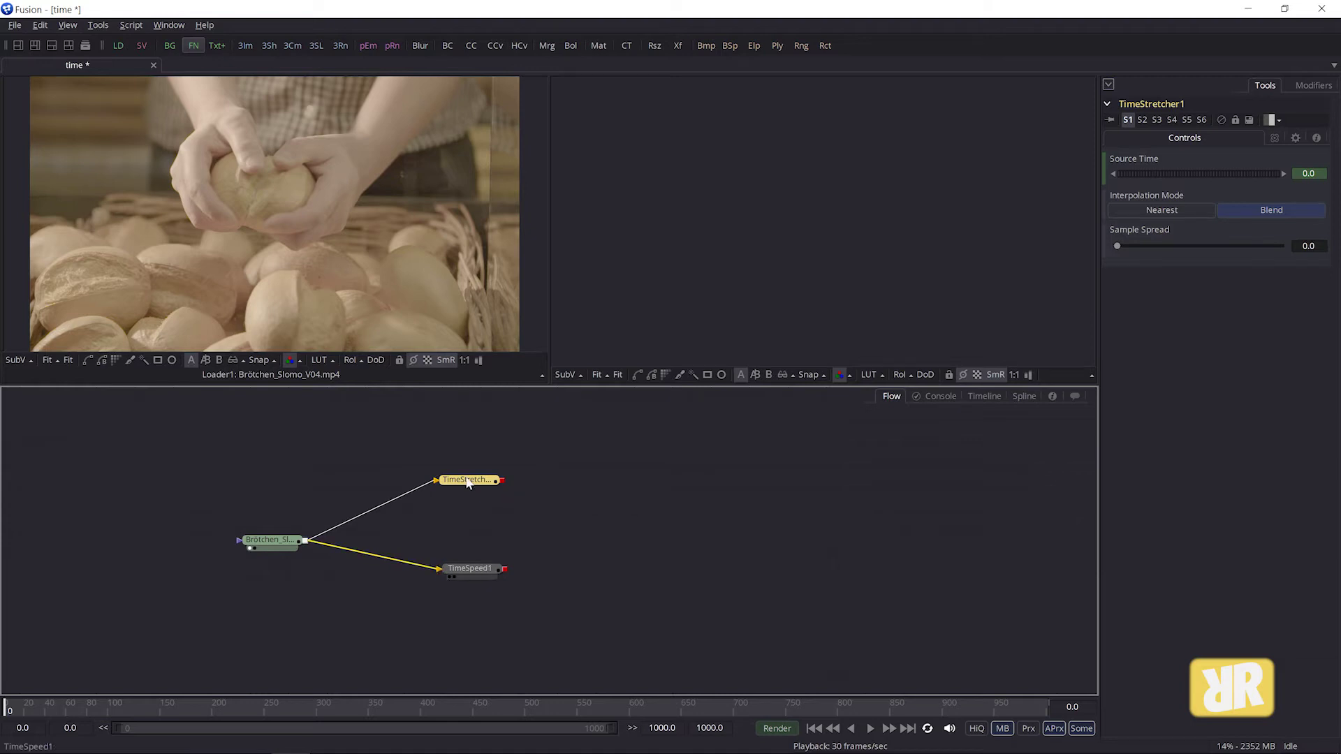
left_click_drag(468, 482, 740, 301)
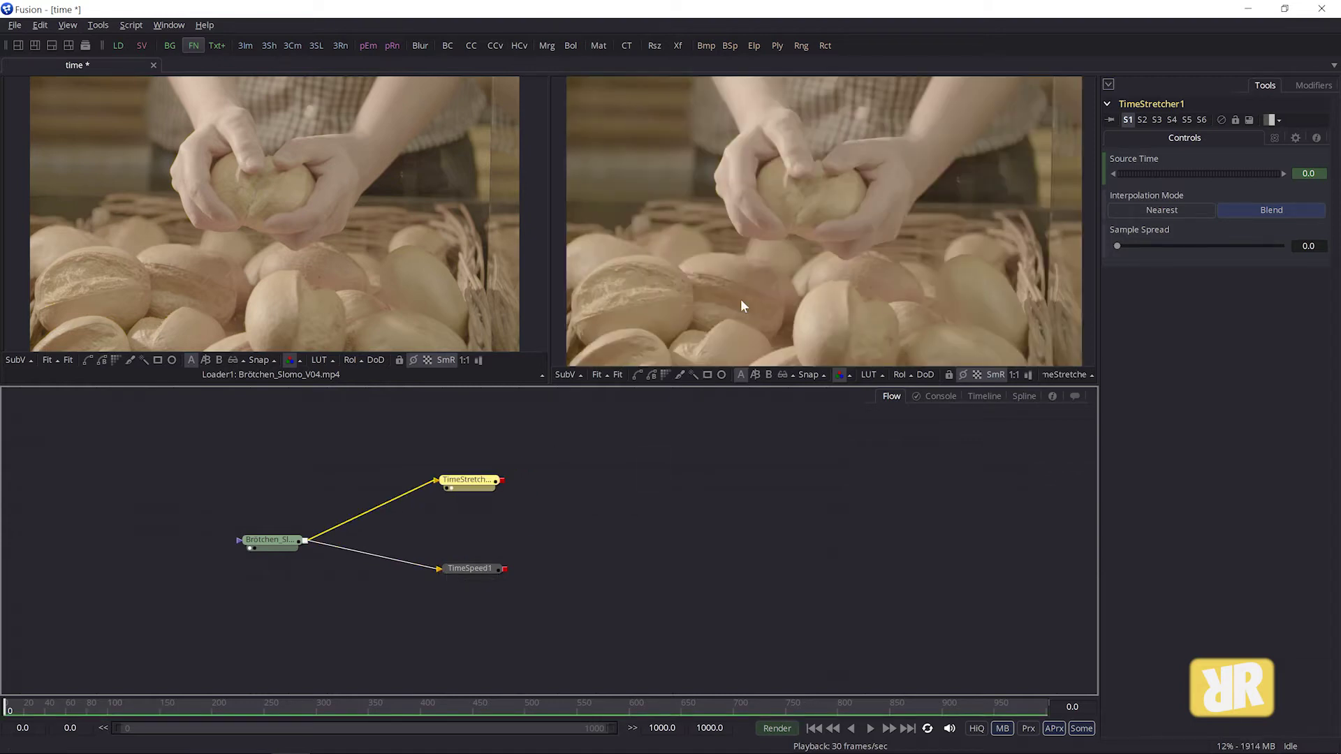
- Nudge TimeStretcher1 into place and scrub the timeline, ending on frame 40
right_click(319, 218)
left_click(171, 207)
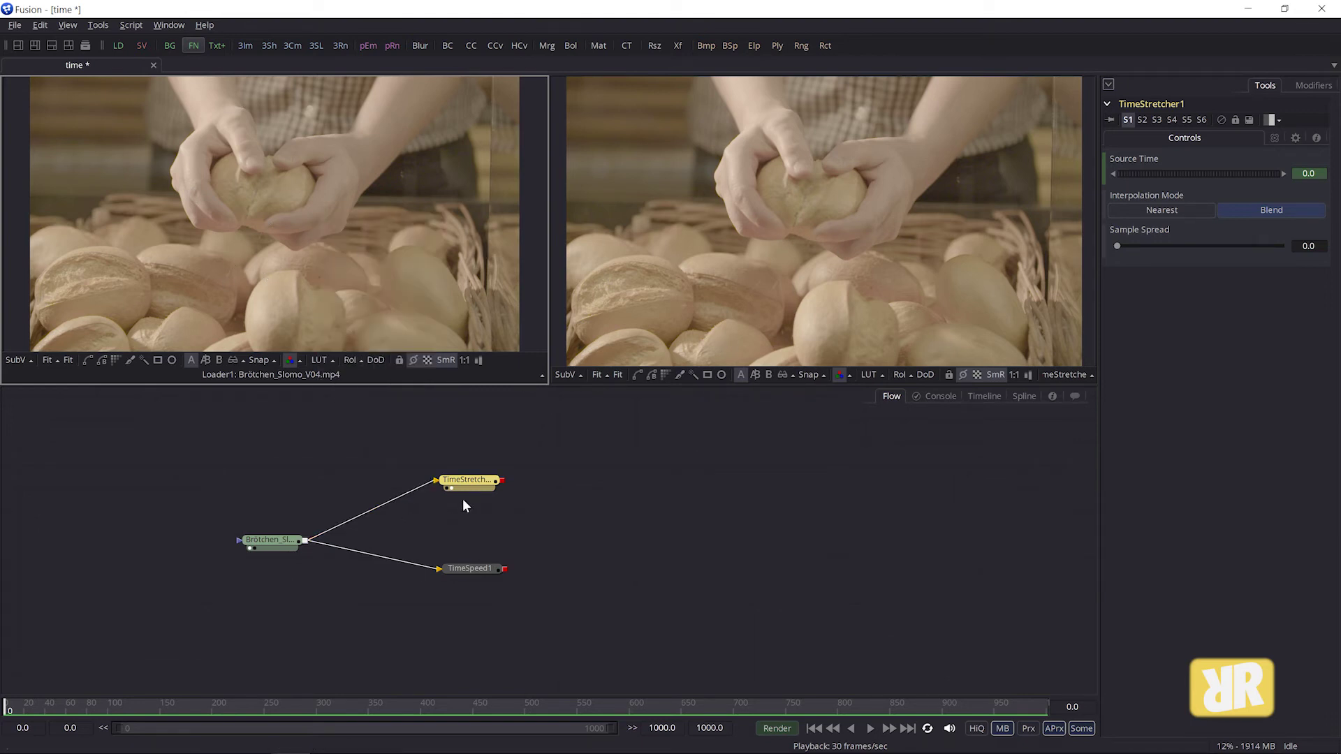
left_click_drag(462, 489, 480, 494)
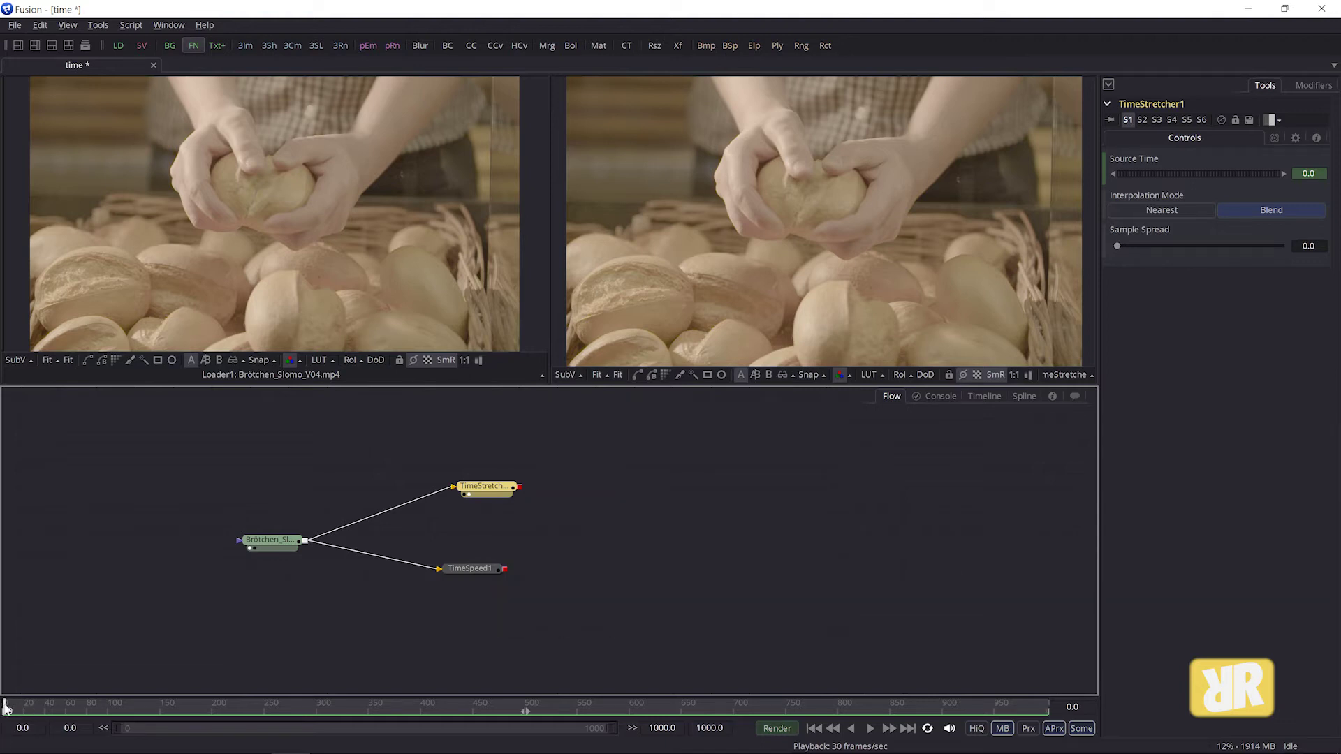
left_click_drag(5, 708, 31, 709)
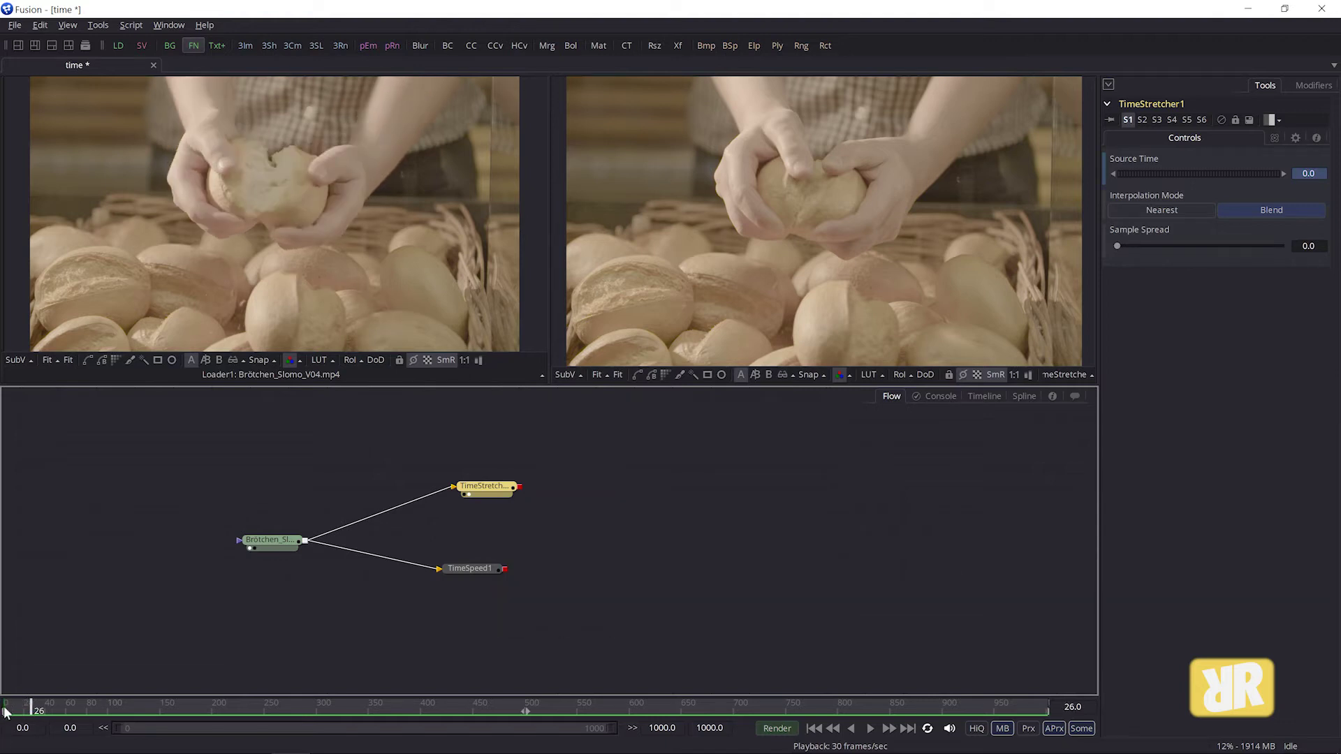
left_click_drag(30, 707, 7, 708)
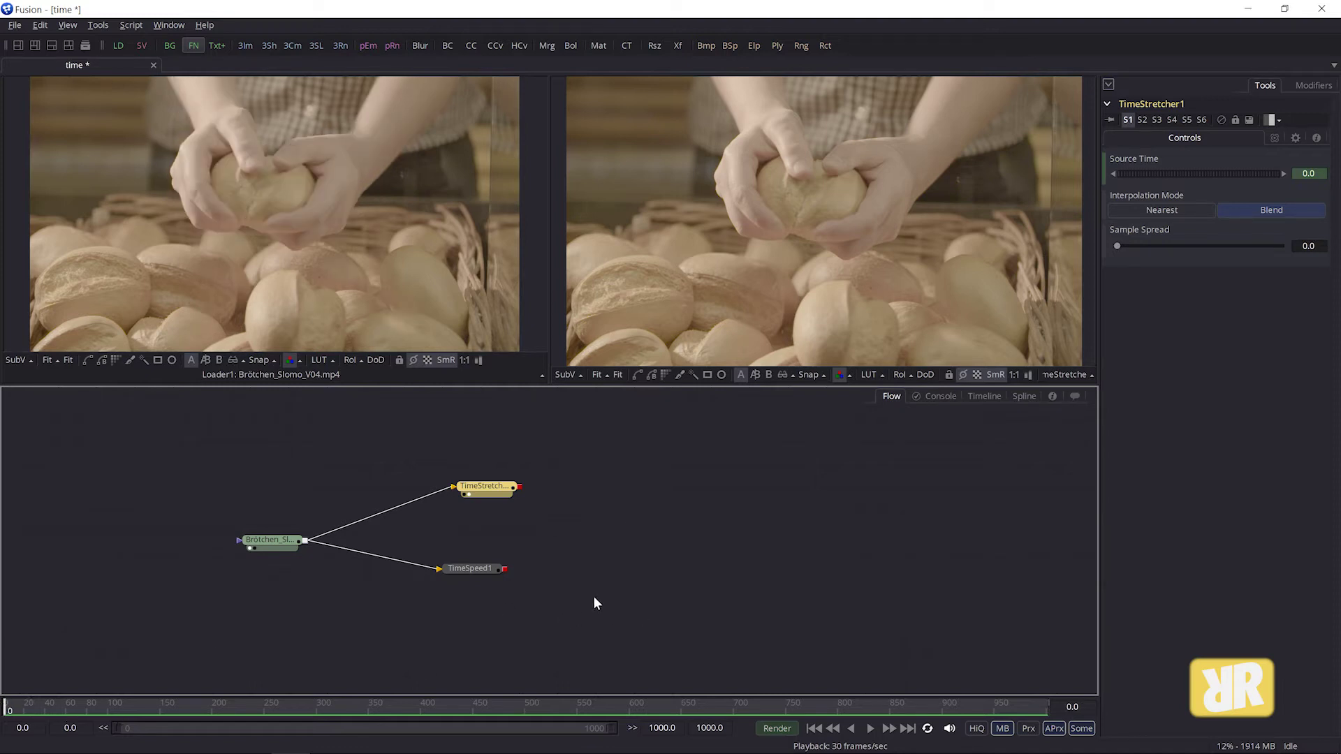
left_click(46, 708)
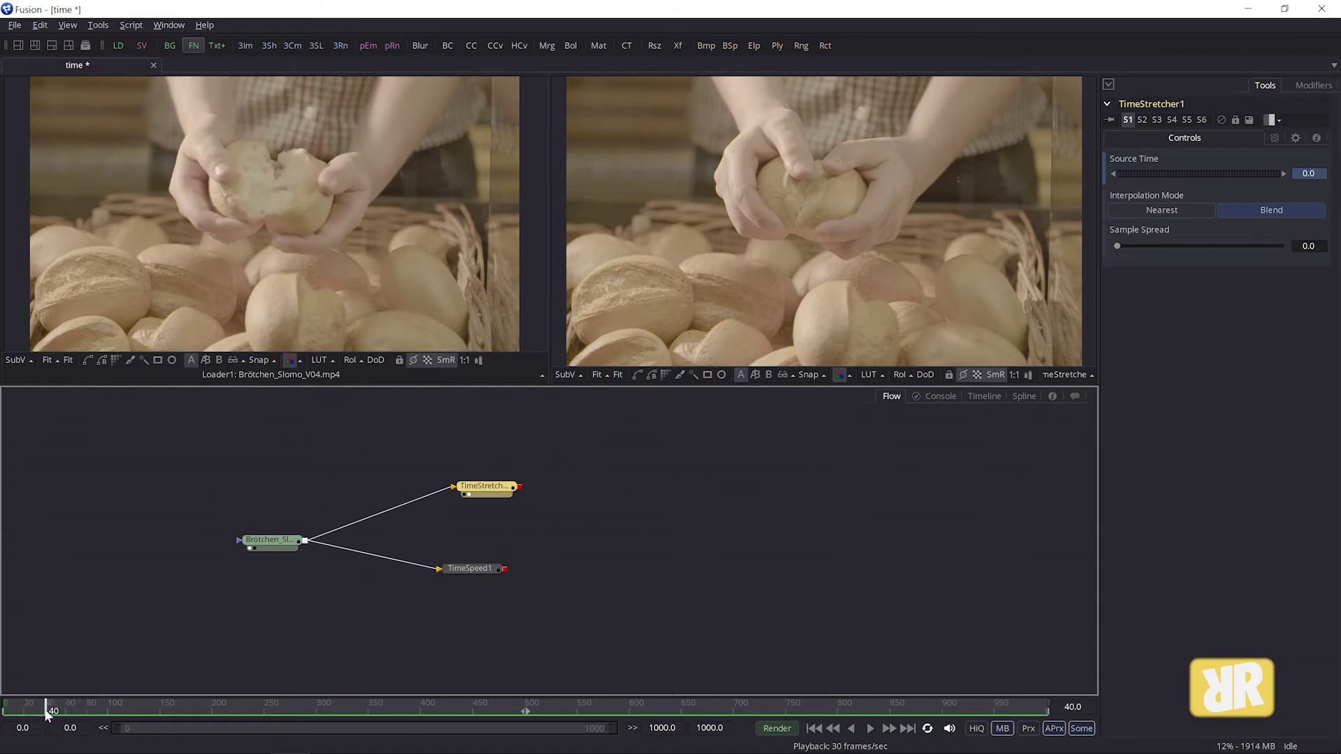
- Keyframe TimeStretcher1's Source Time to 10 at frame 40
left_click(1311, 173)
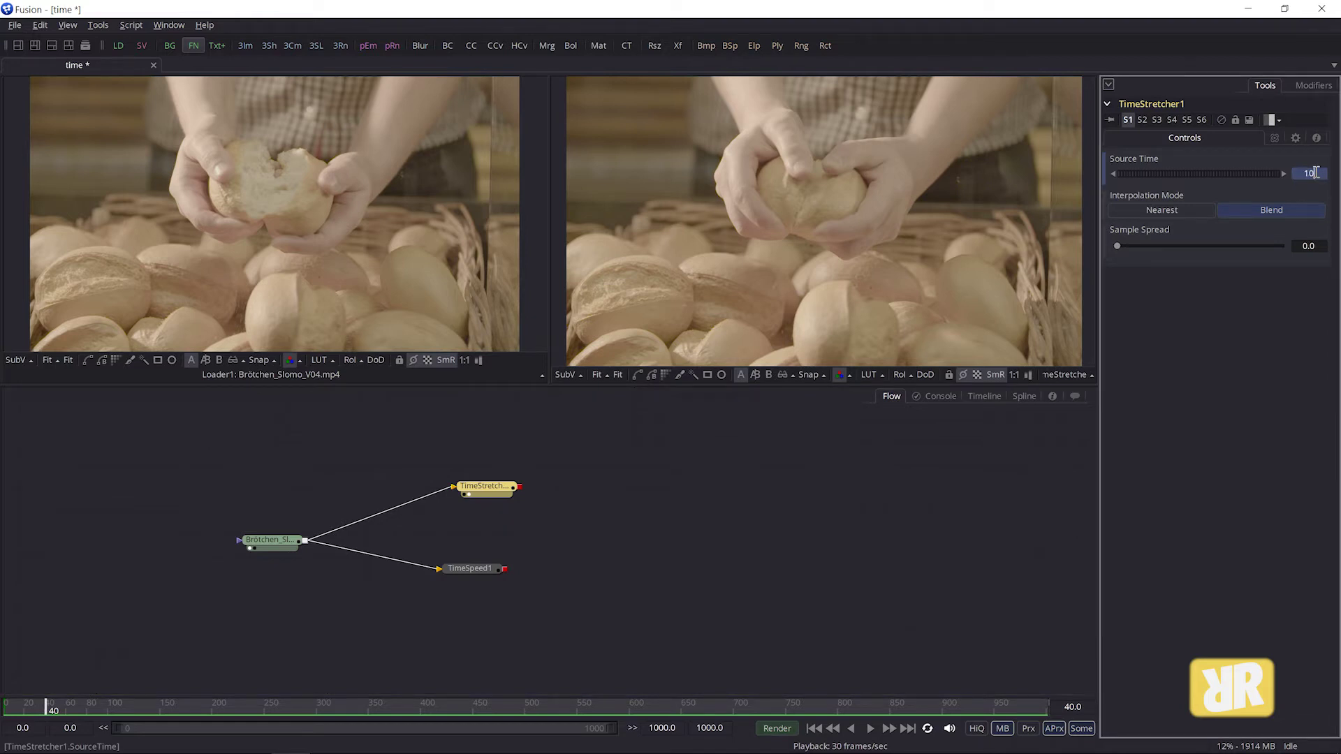
type("10")
key("Return")
key("Tab")
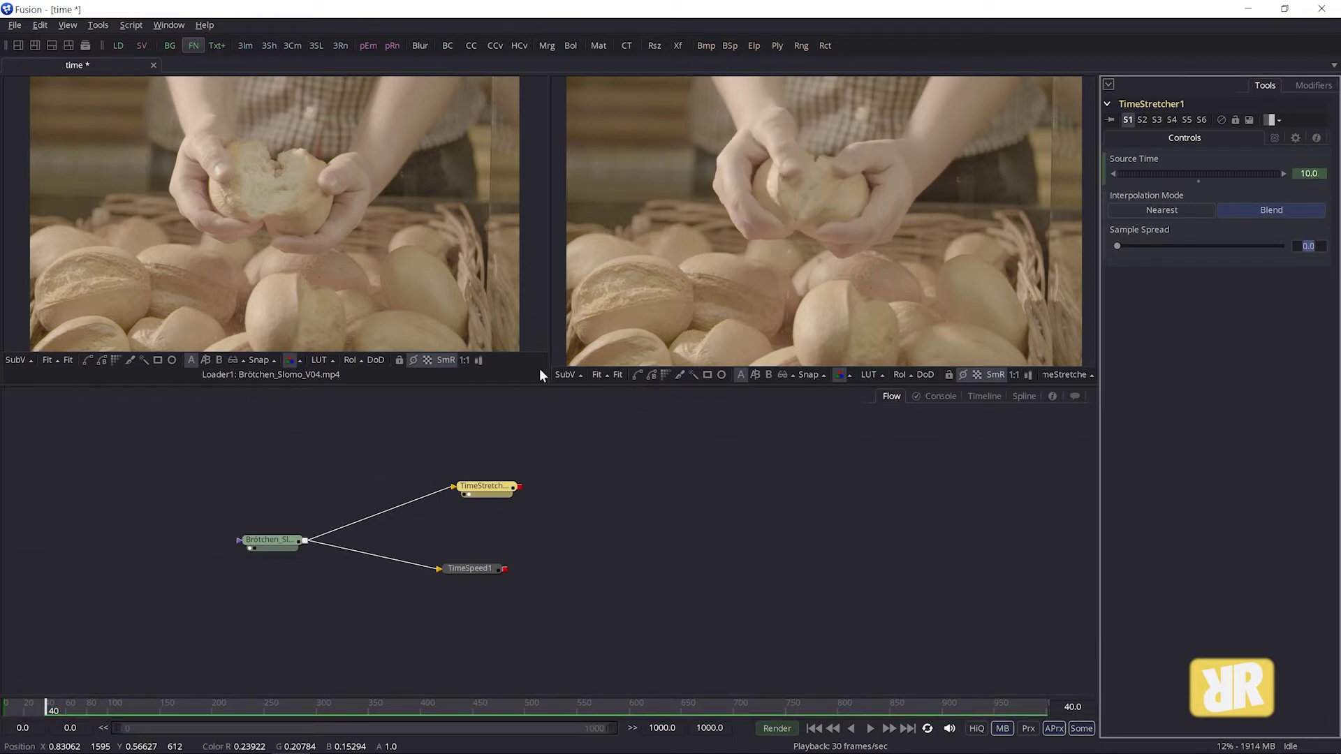
- Play the retimed clip from frame 0 several times to review the ramp
left_click(814, 728)
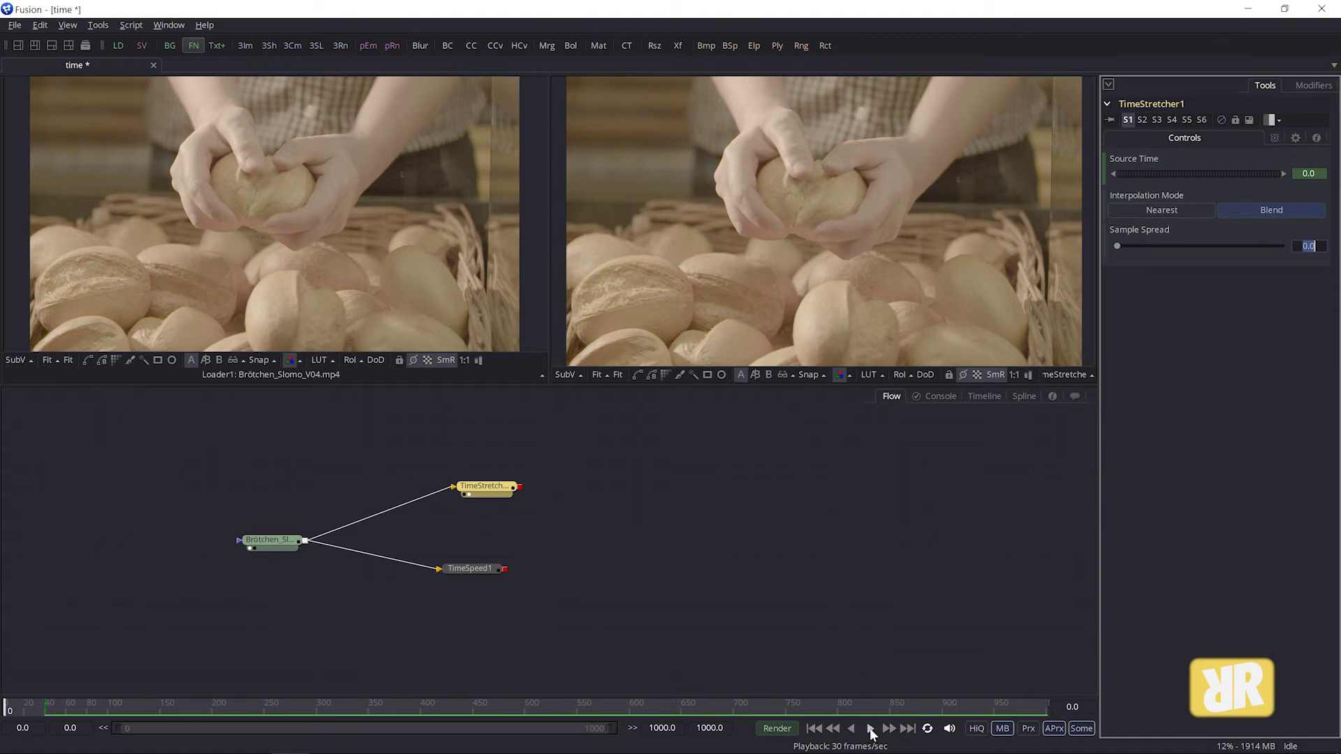
left_click(871, 729)
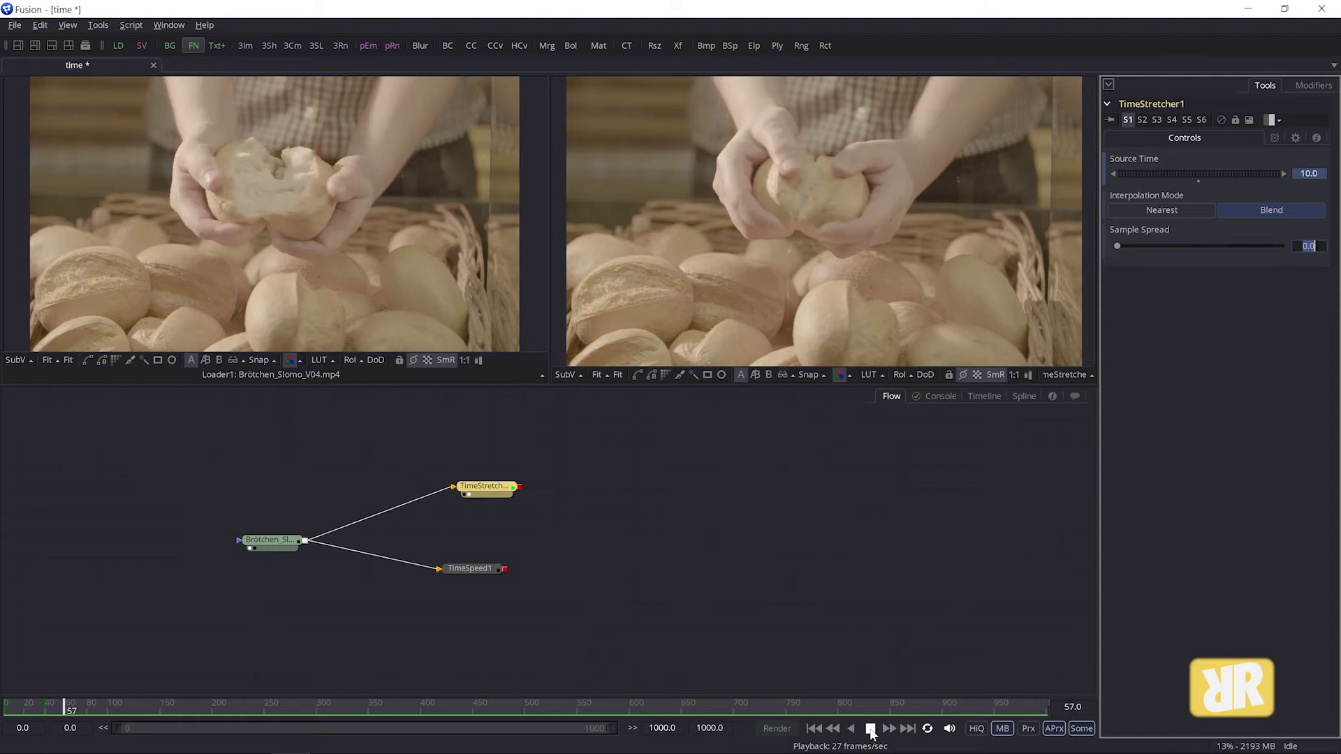
left_click(871, 729)
left_click(814, 728)
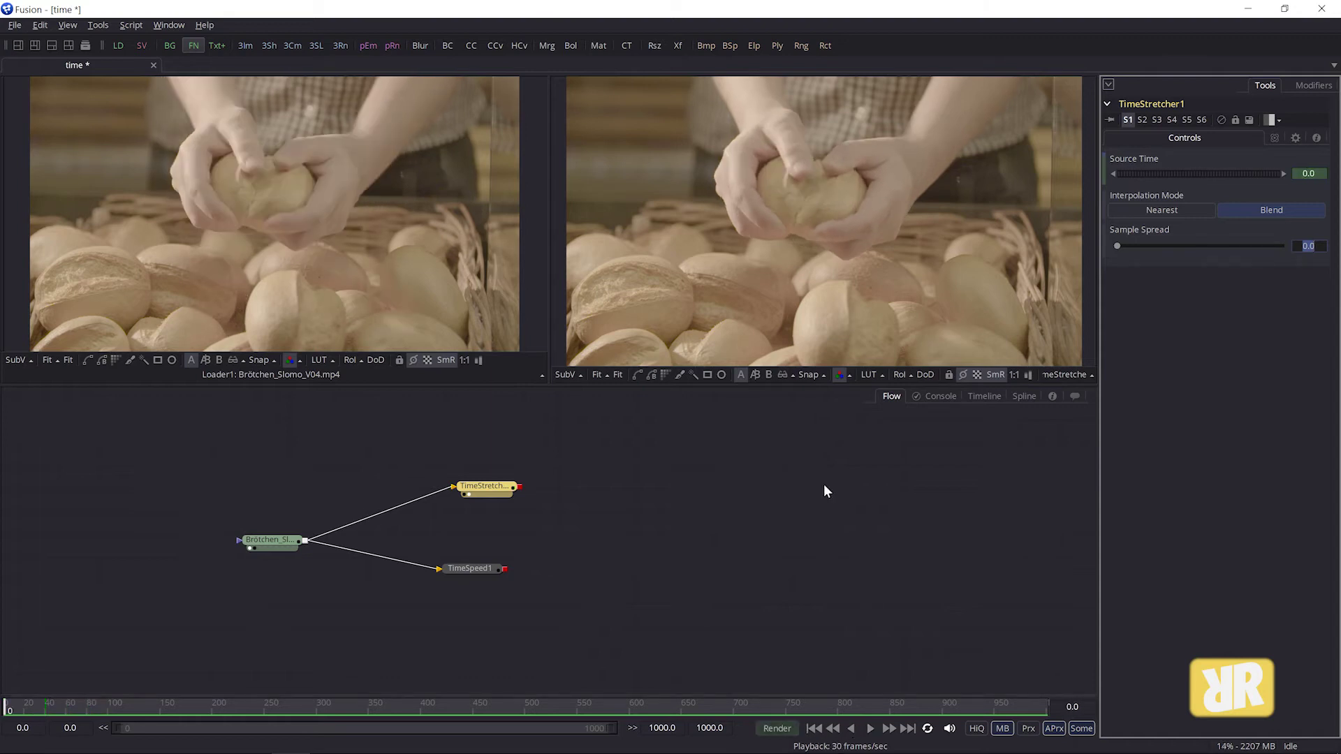
left_click(870, 729)
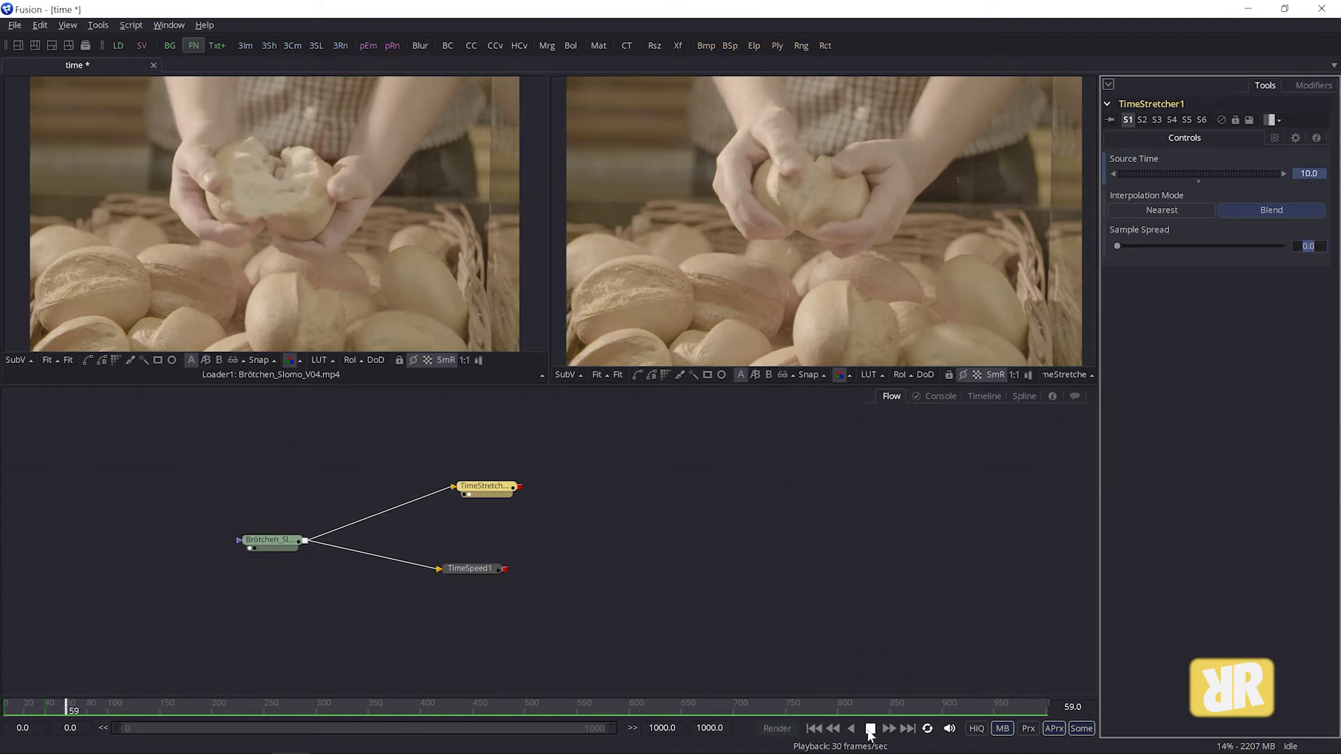
left_click(871, 729)
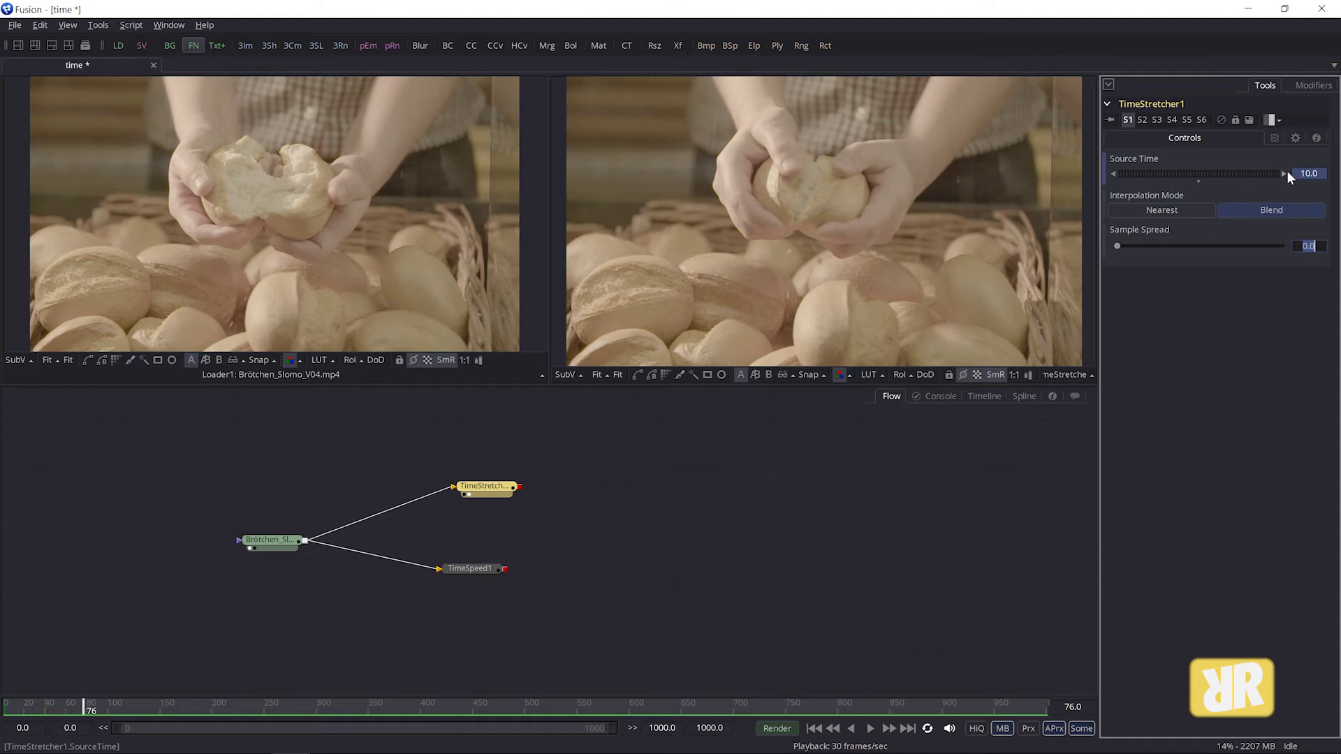
left_click(819, 731)
left_click(870, 729)
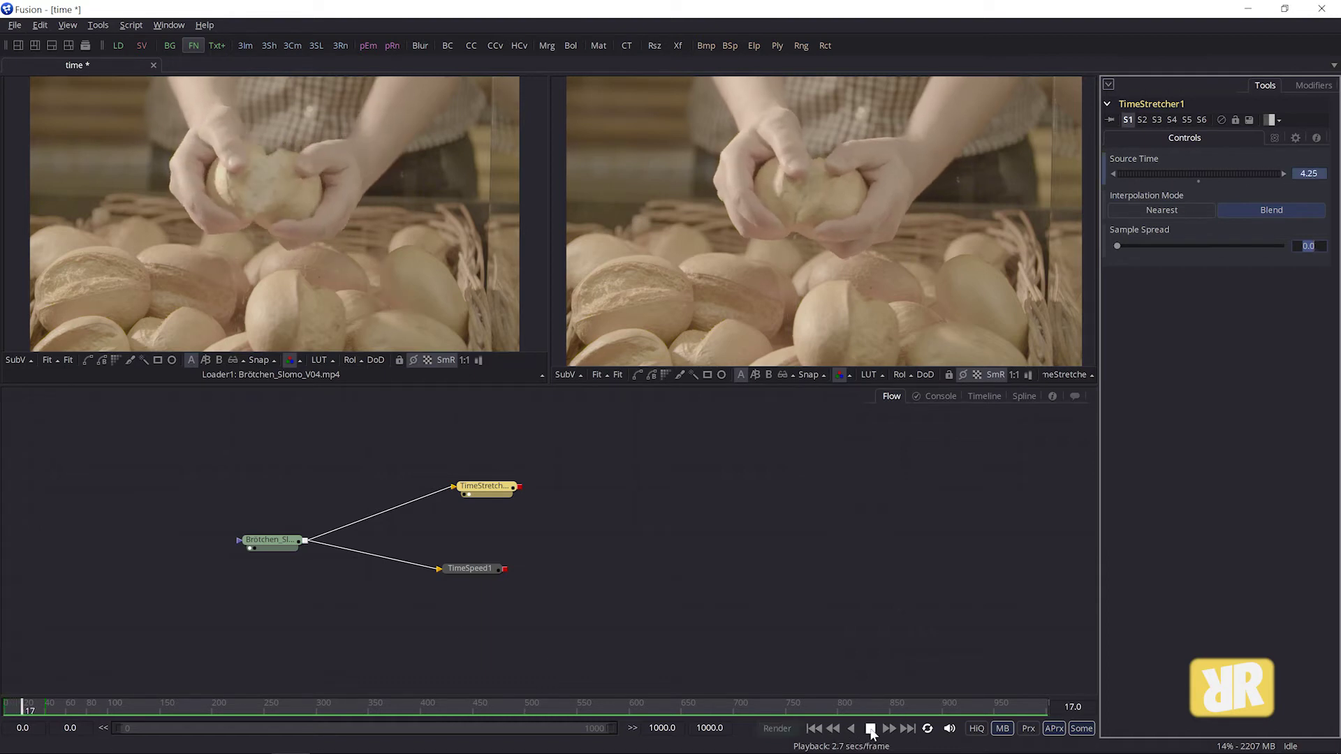
left_click(870, 729)
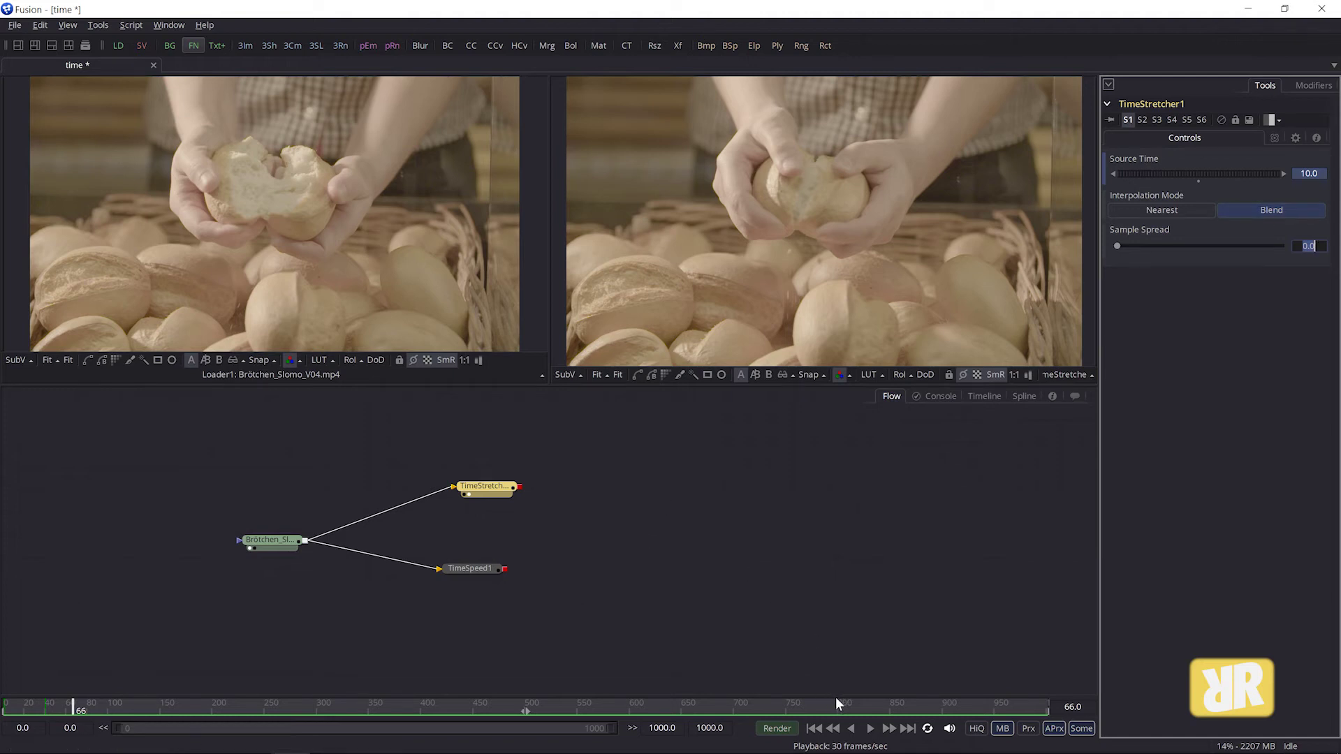
left_click(814, 728)
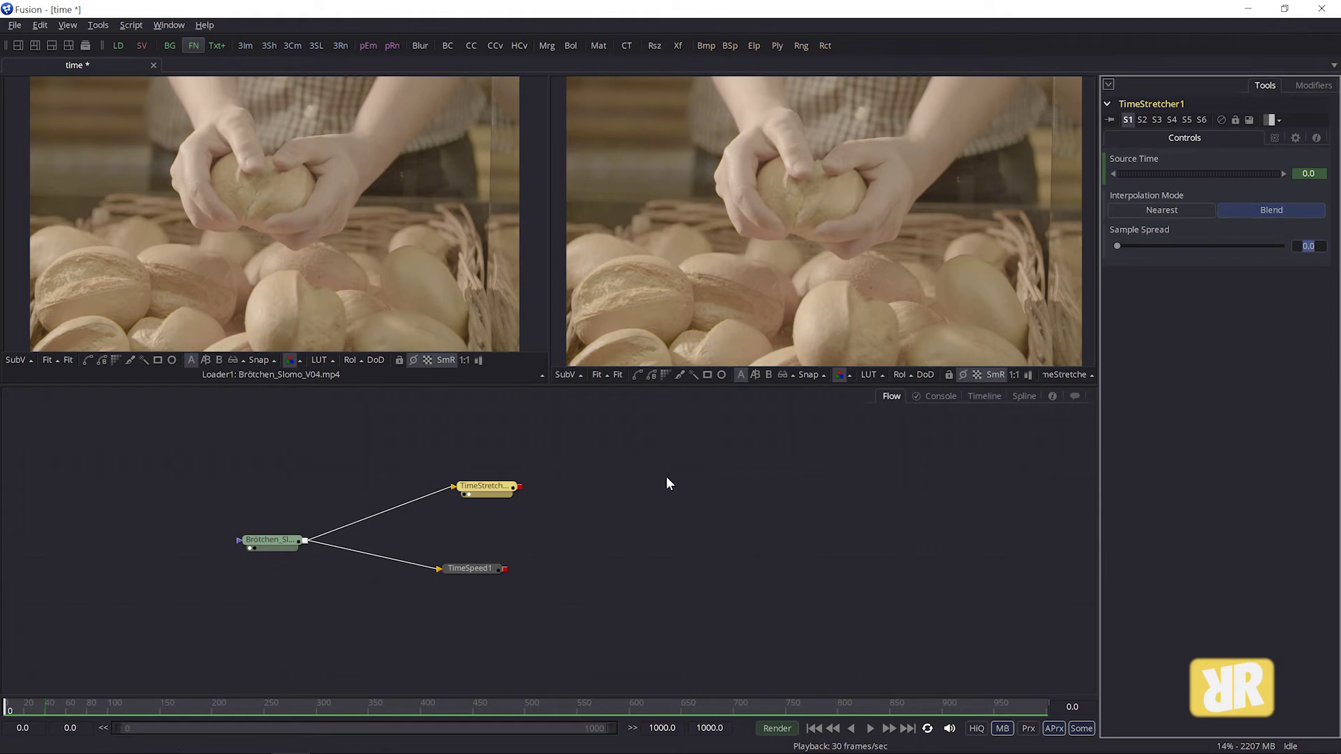
- Switch TimeStretcher1's interpolation to Nearest and play the clip to compare
left_click(1166, 209)
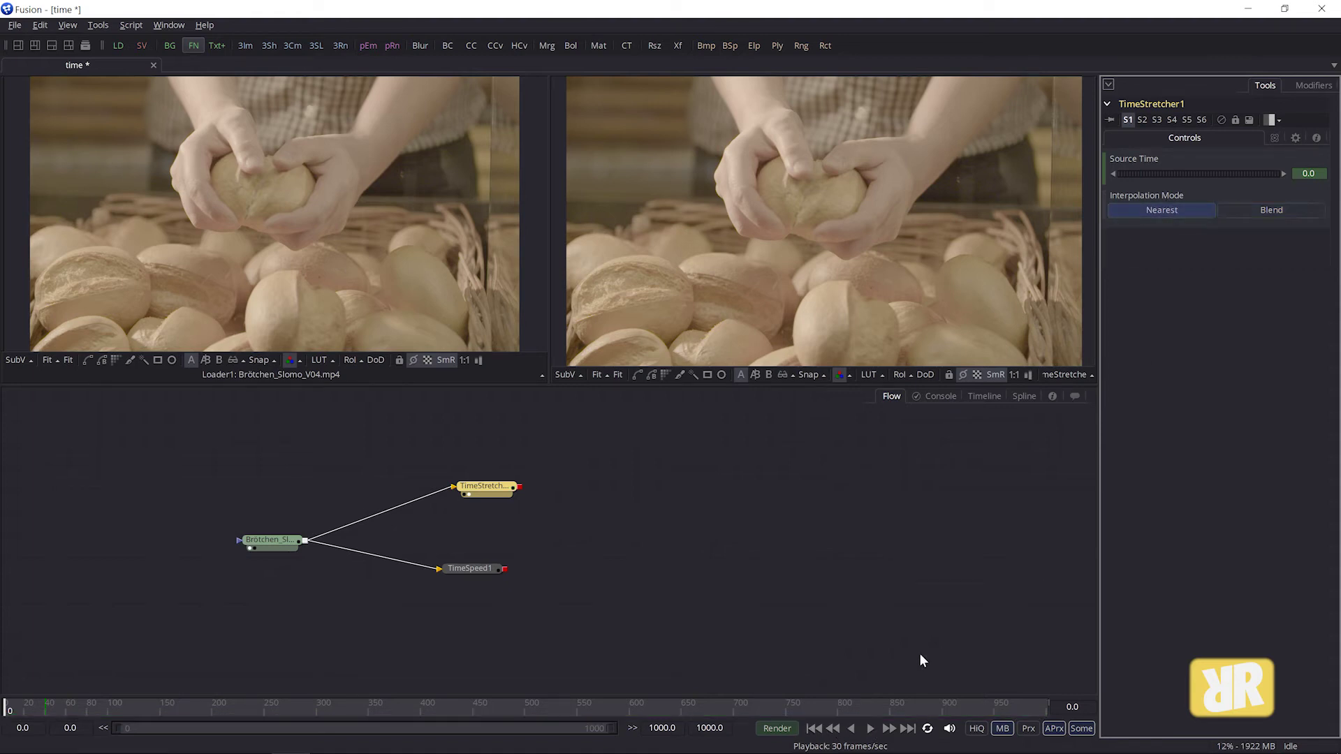
left_click(869, 729)
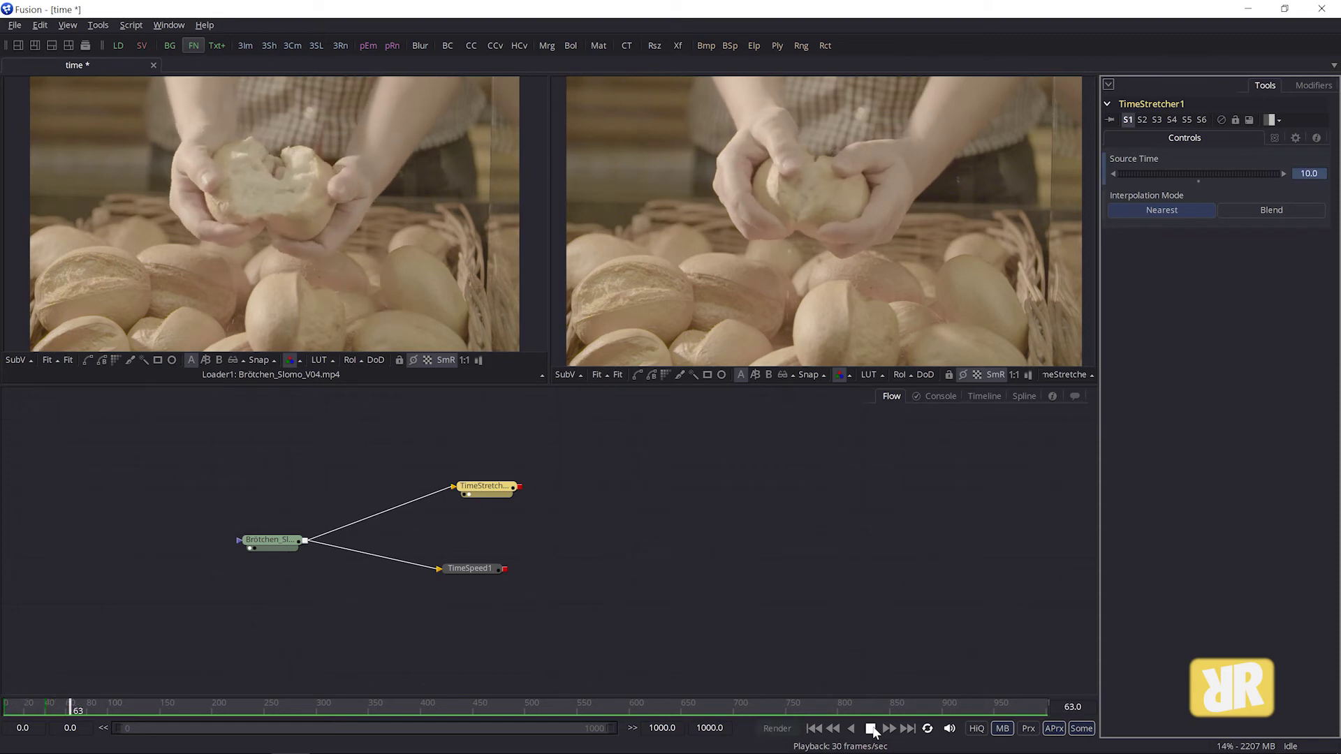
left_click(871, 728)
left_click(814, 729)
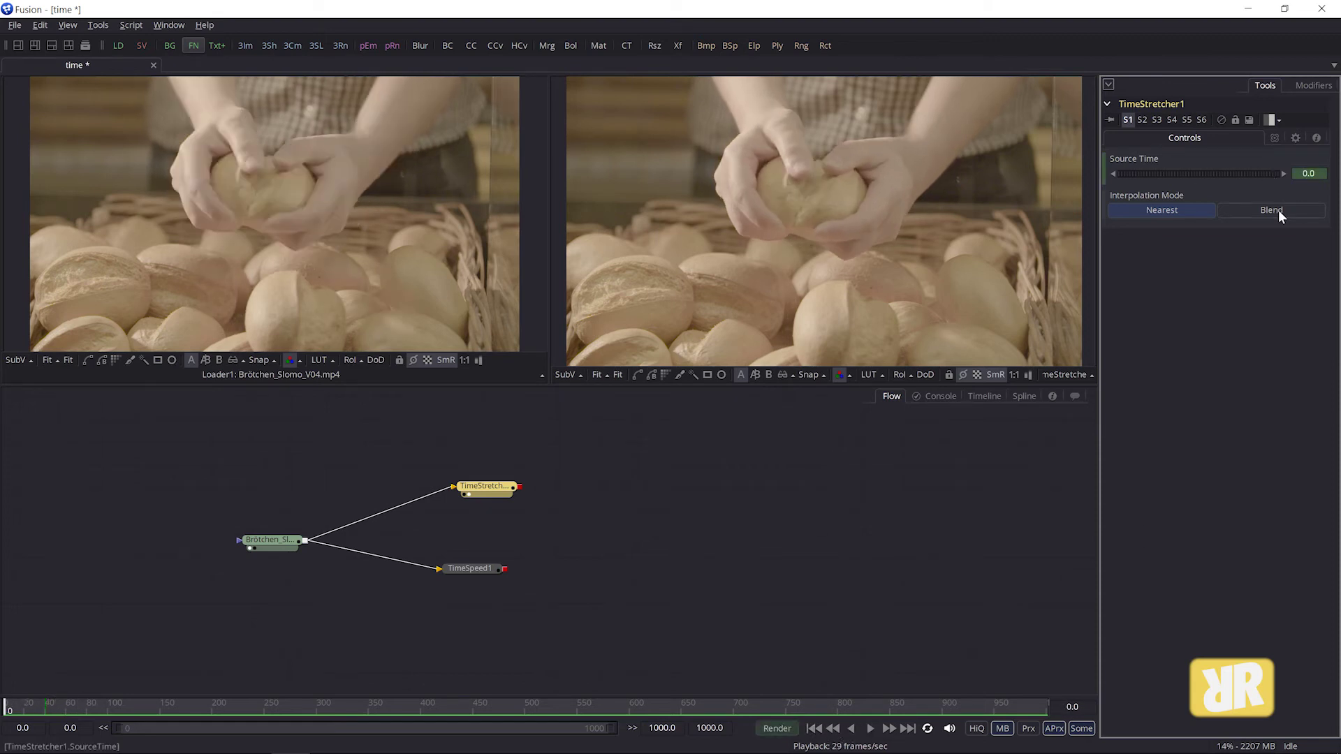
- Restore Blend interpolation and settle the TimeStretcher1 node back into place
left_click(1278, 210)
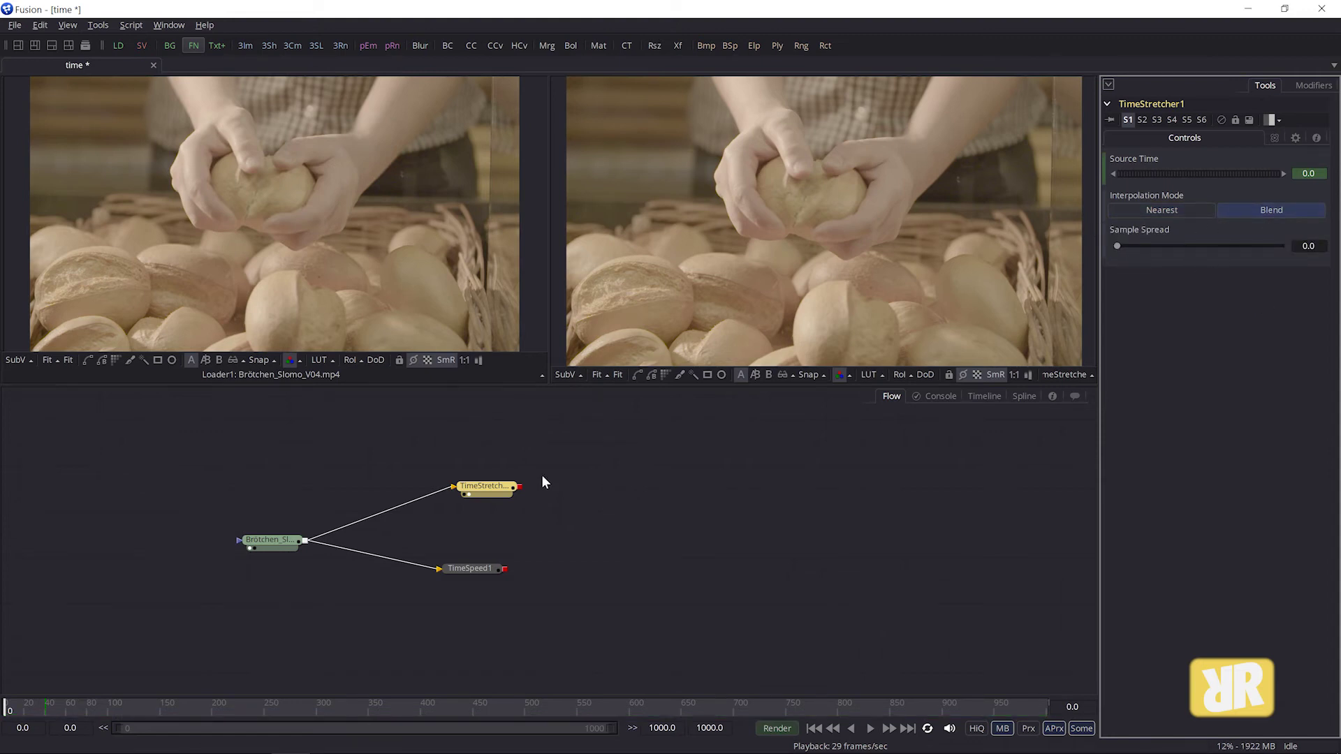
left_click_drag(505, 491, 416, 428)
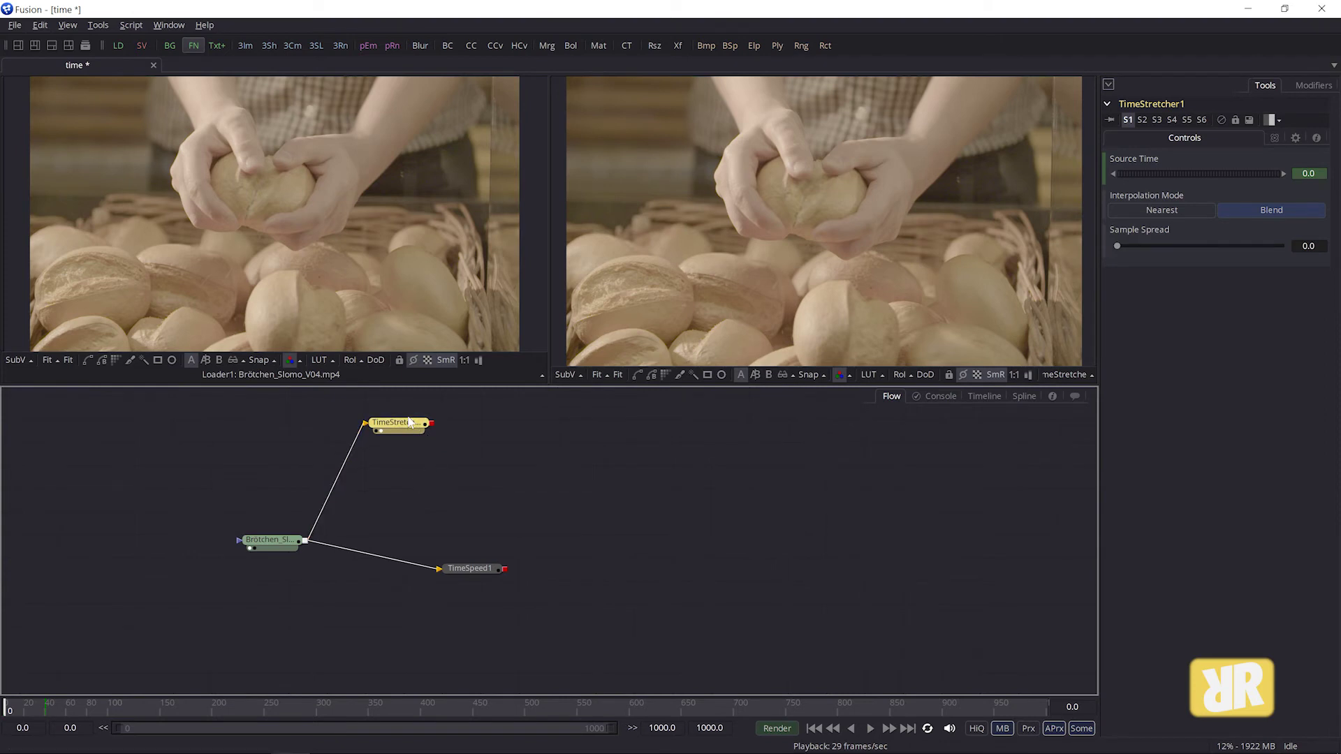
left_click_drag(397, 419, 426, 450)
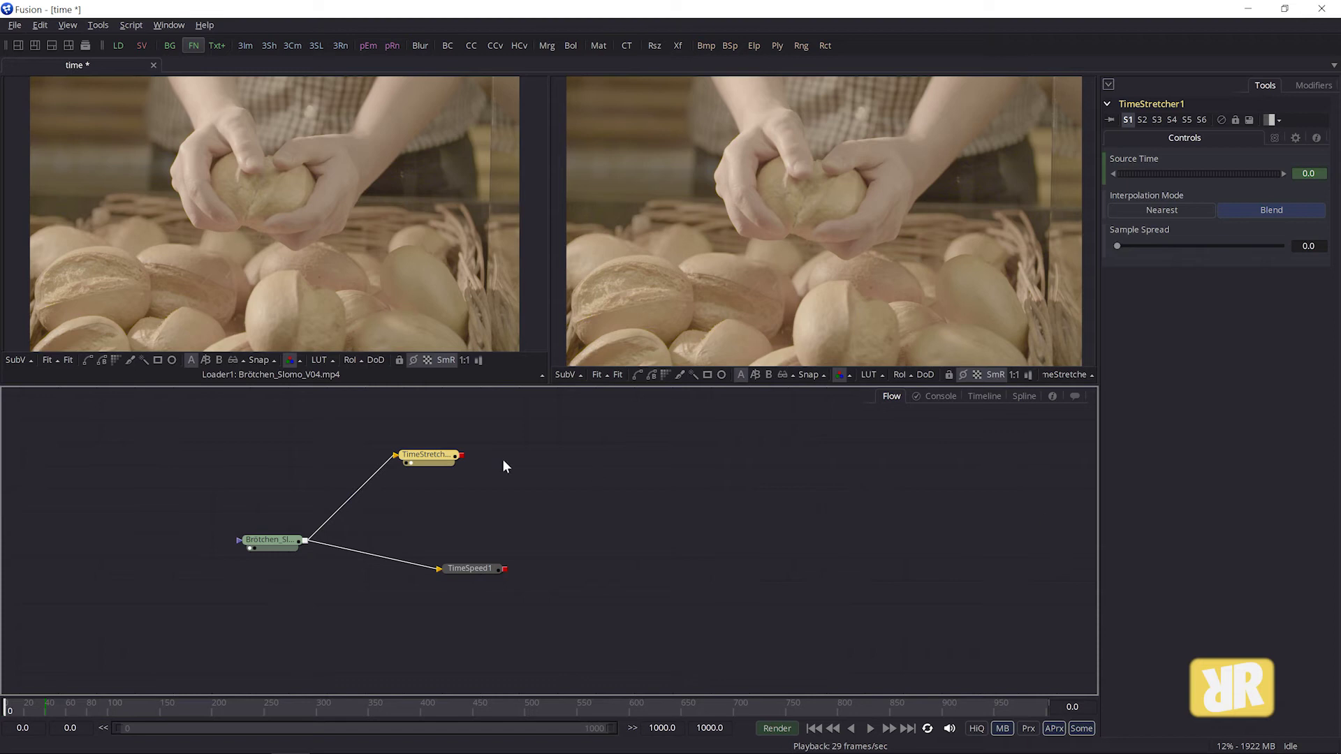
left_click_drag(427, 454, 464, 482)
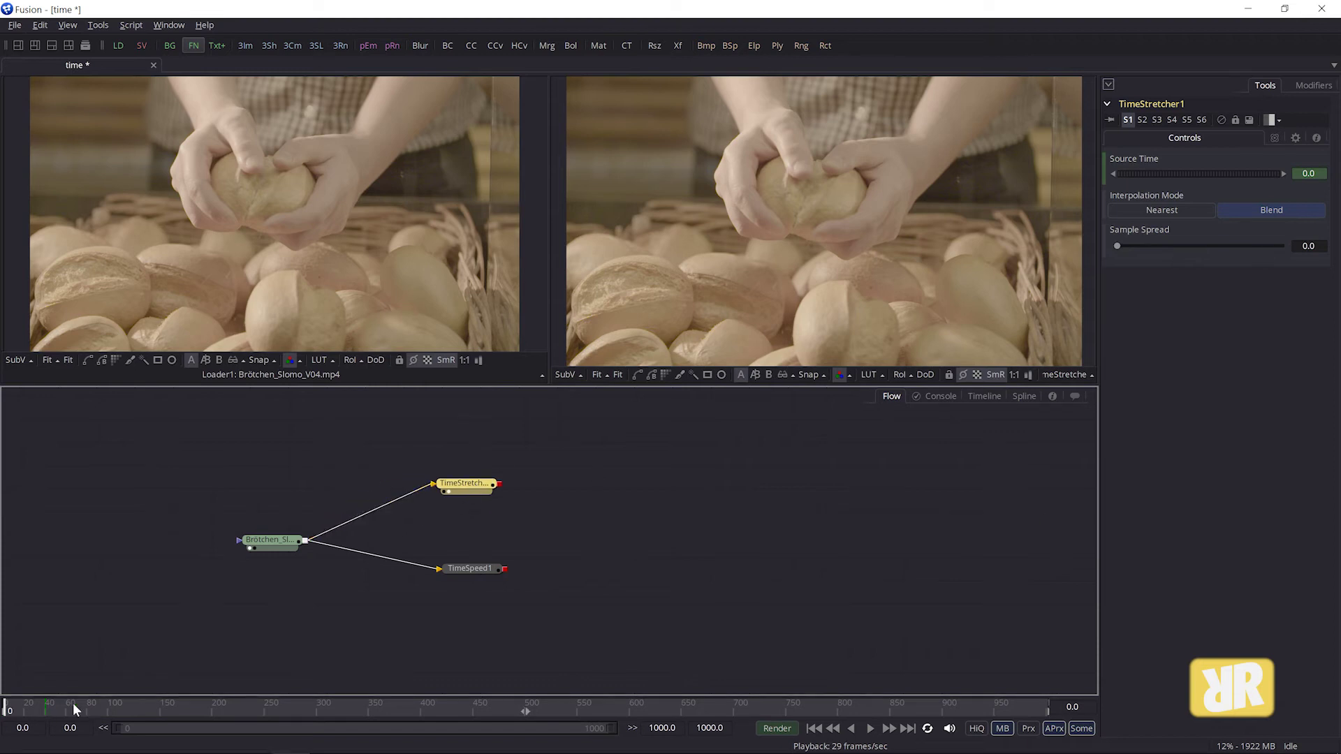
left_click(1024, 396)
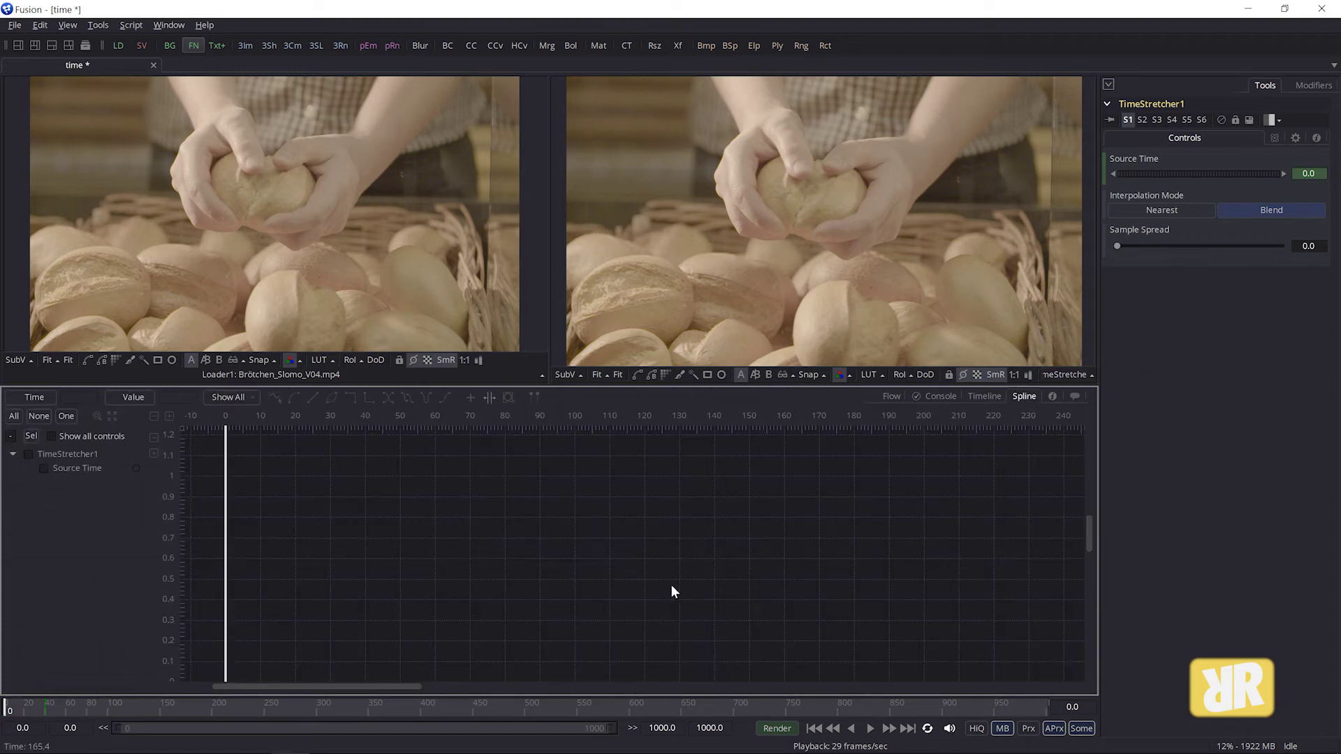
left_click(43, 468)
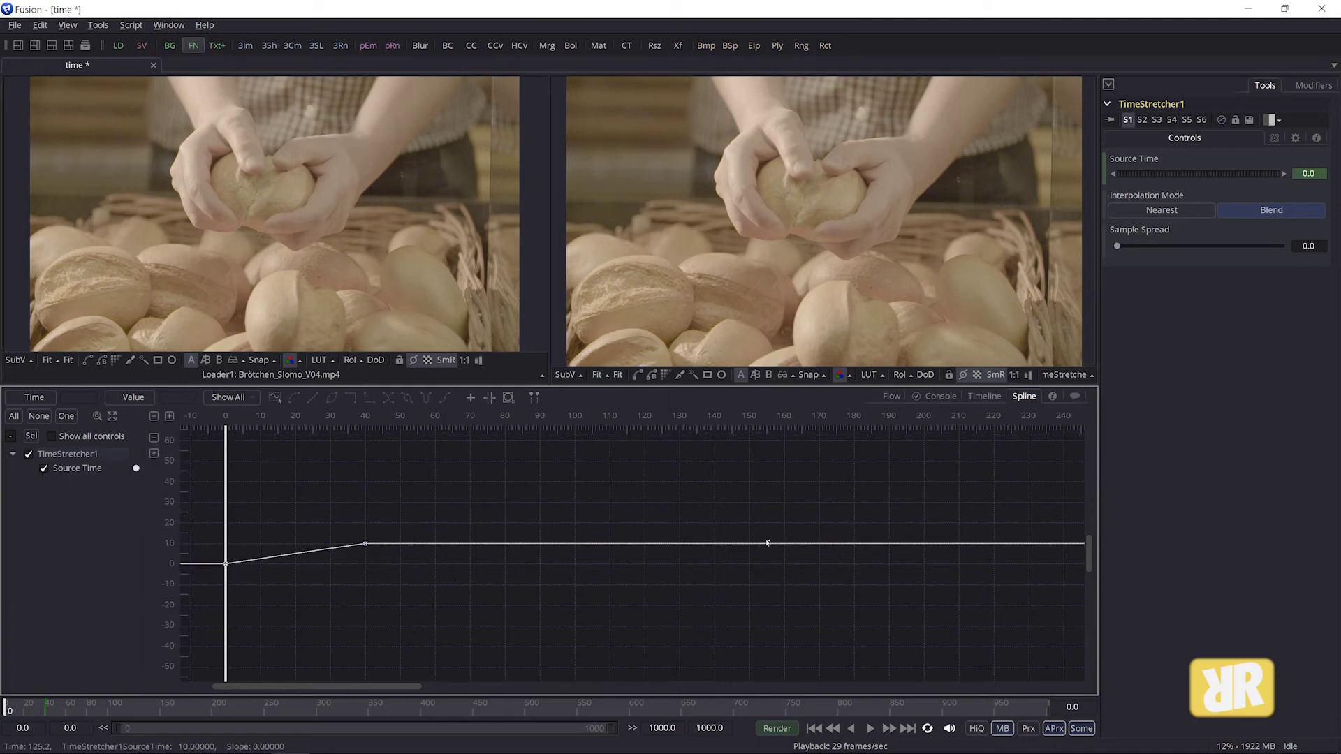
left_click(892, 396)
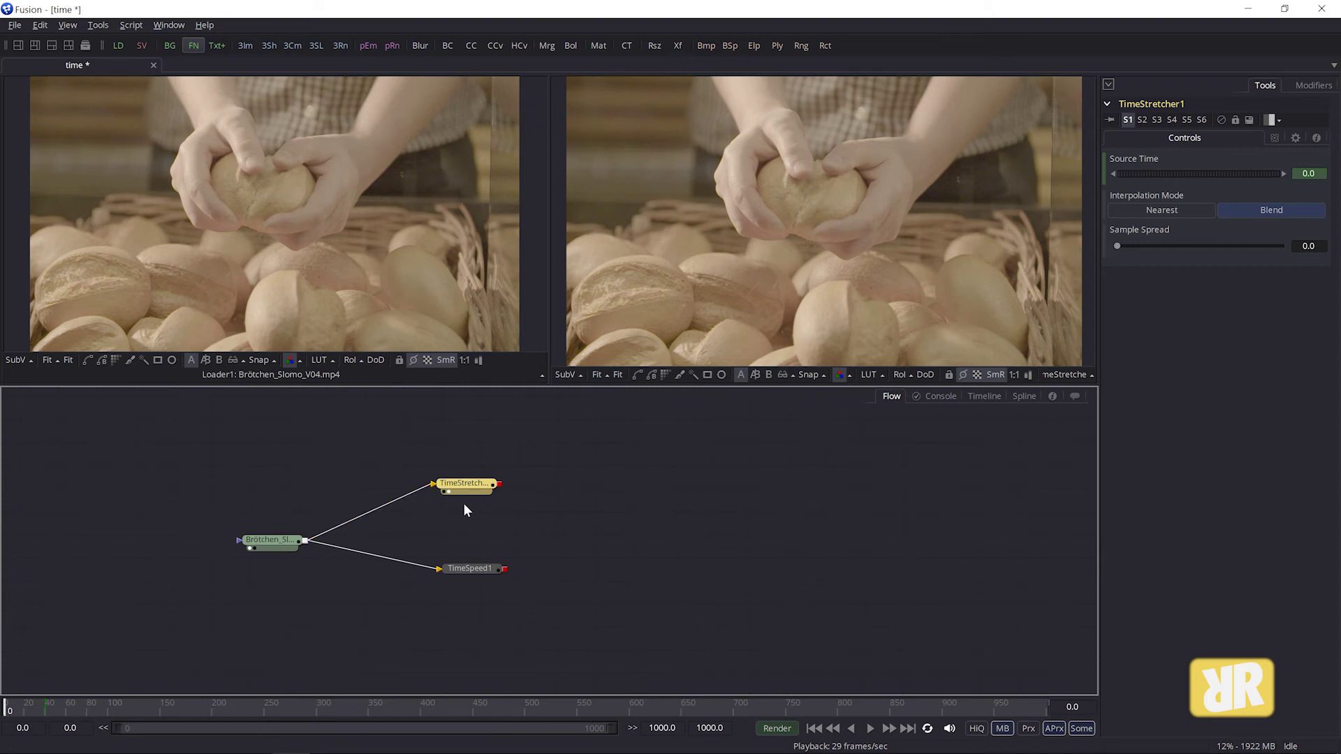
left_click_drag(466, 487, 442, 490)
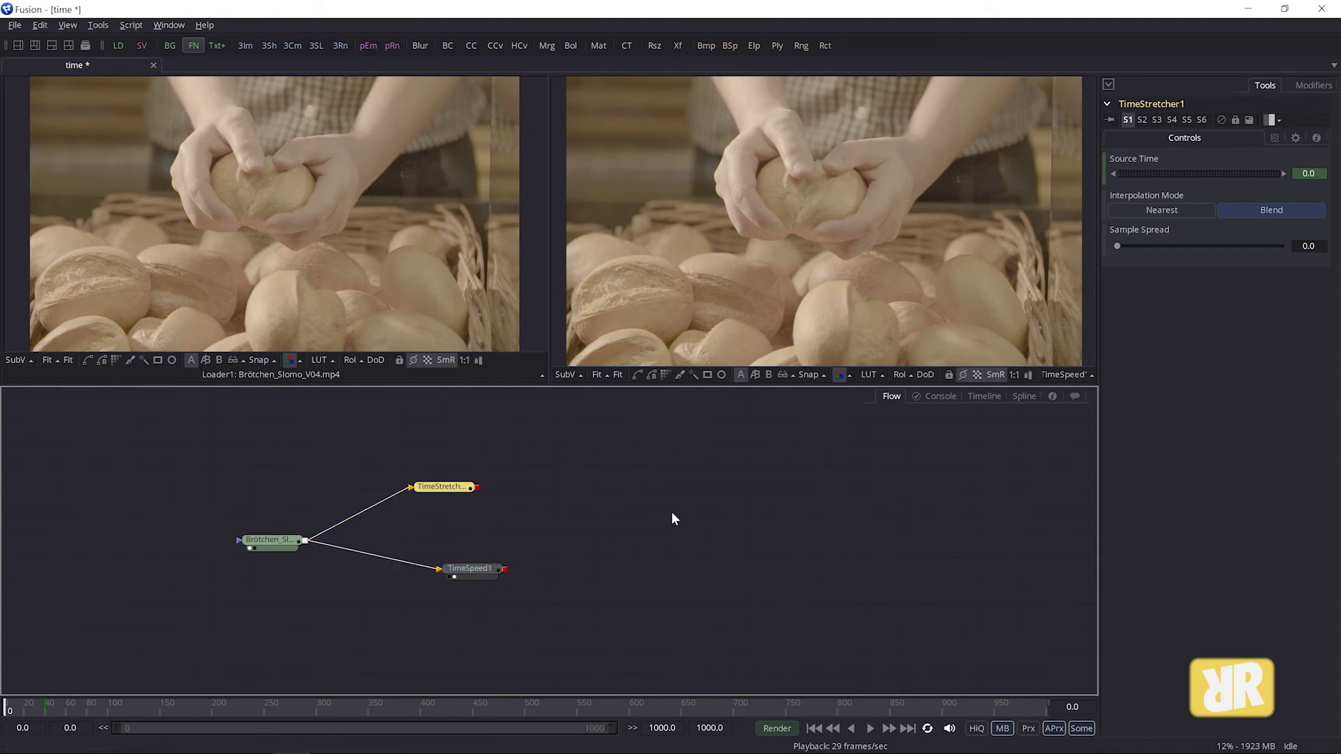
- Select TimeSpeed1 and play the clip through it from the first frame
left_click(479, 568)
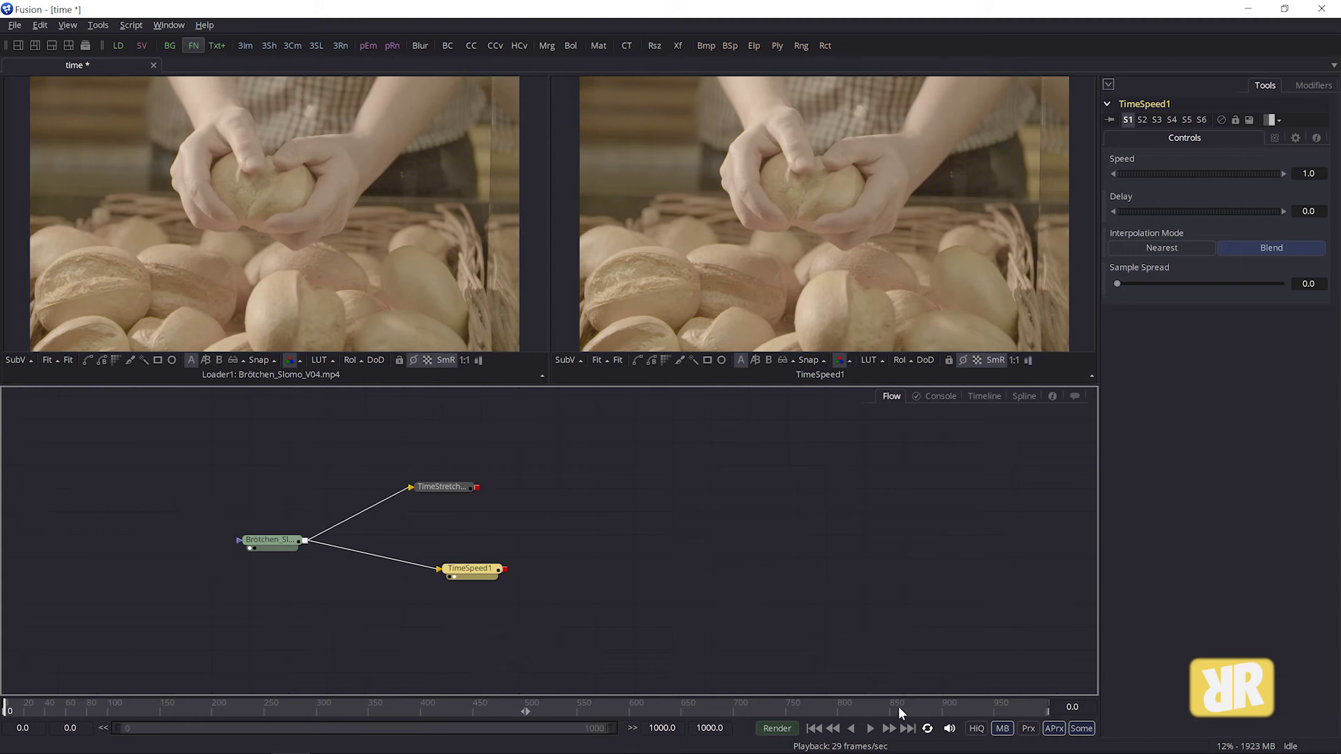
left_click(870, 729)
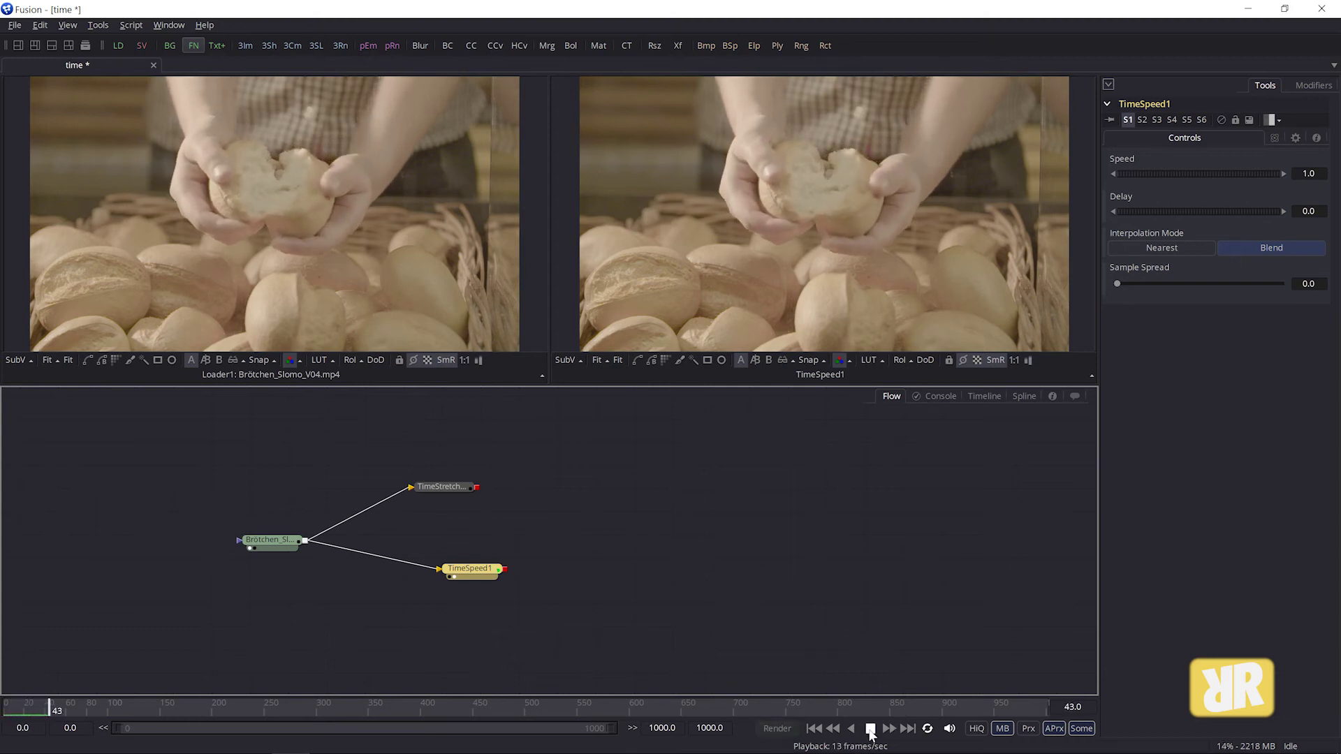
left_click(871, 728)
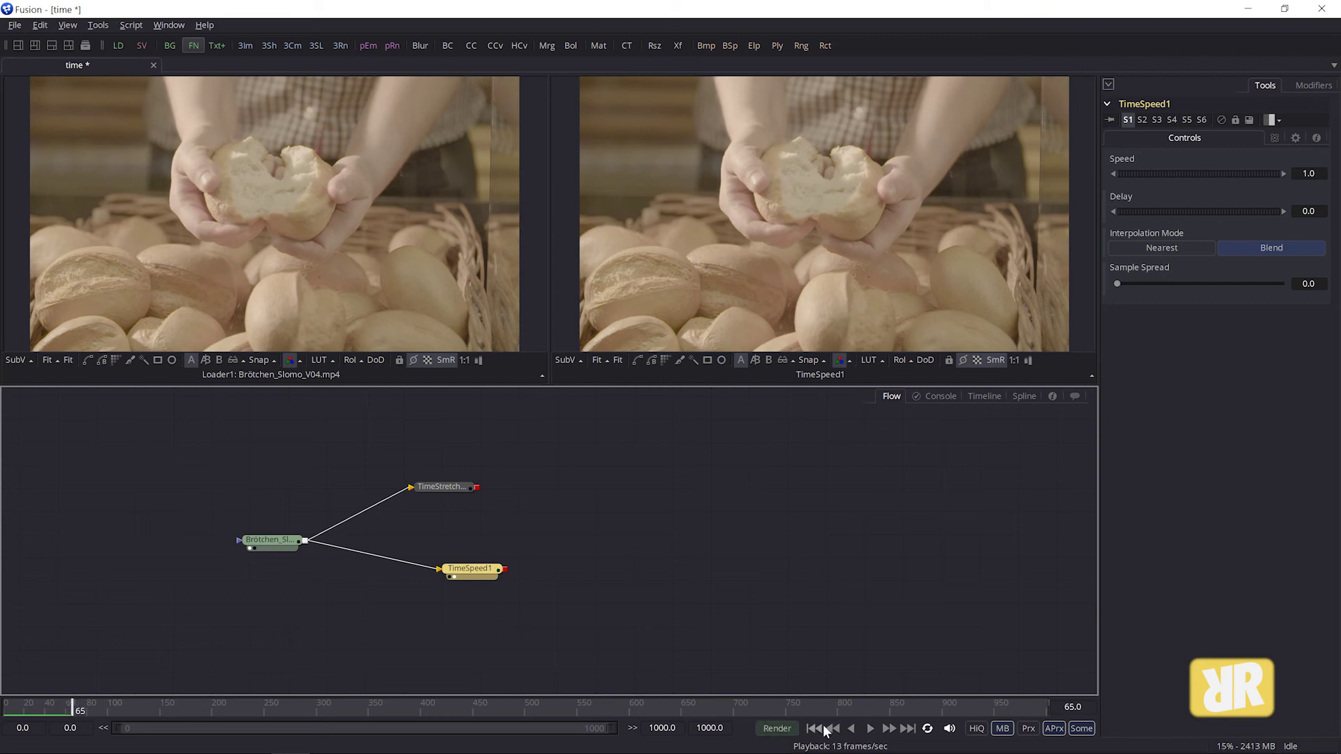
left_click(815, 729)
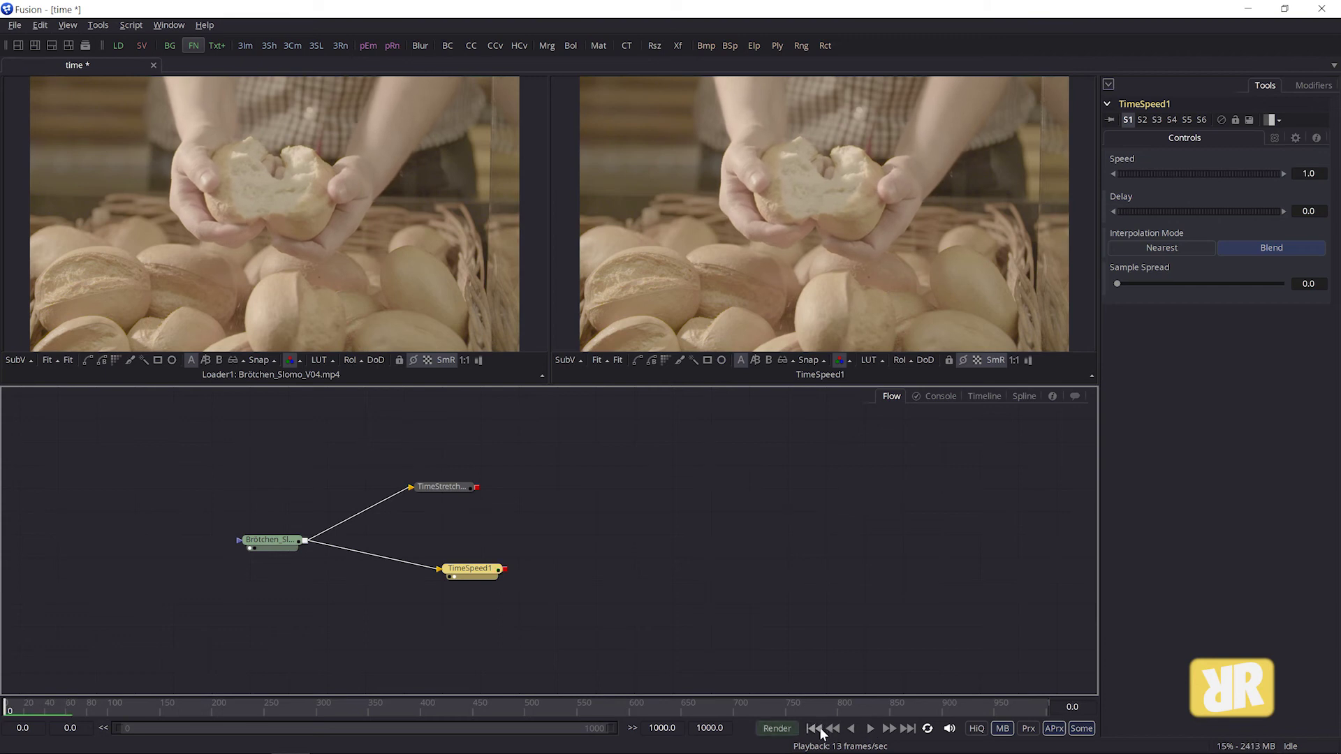
- Set TimeSpeed1's Speed to 2.0 and play the double-speed result
left_click(1311, 174)
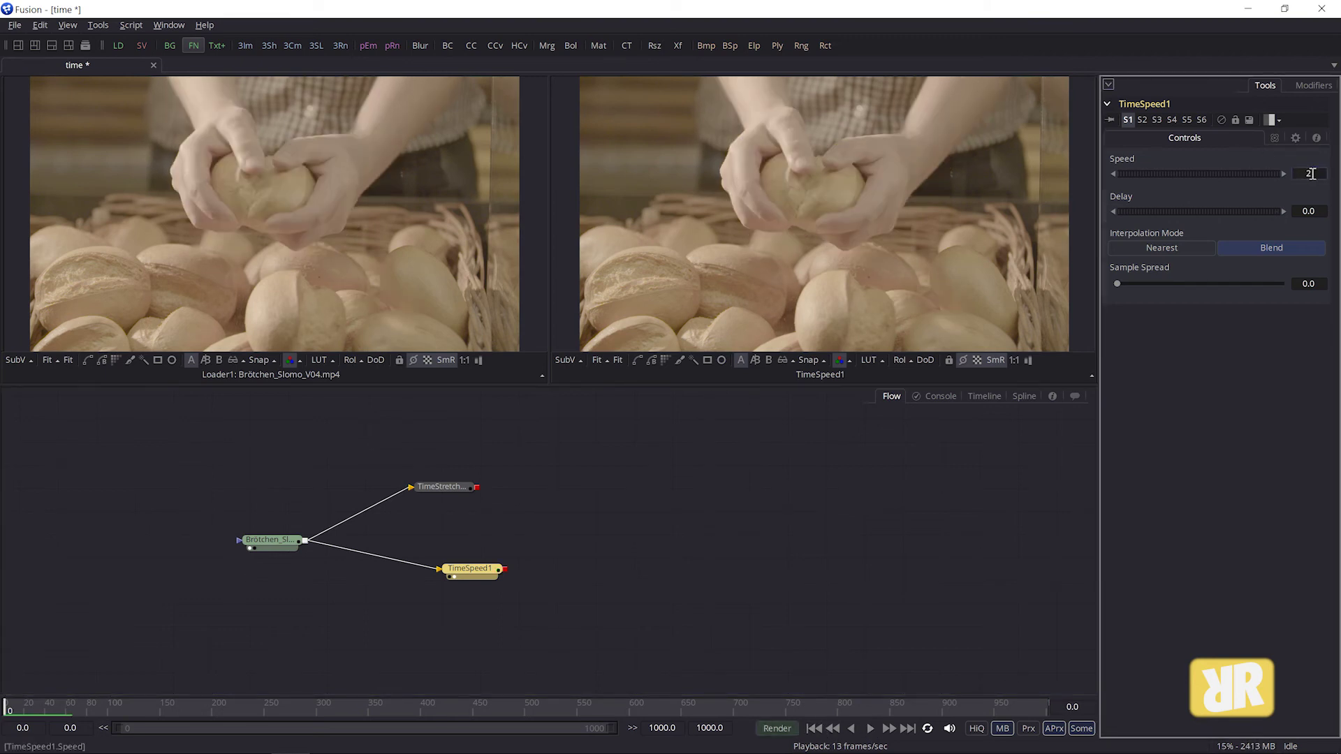
key("Tab")
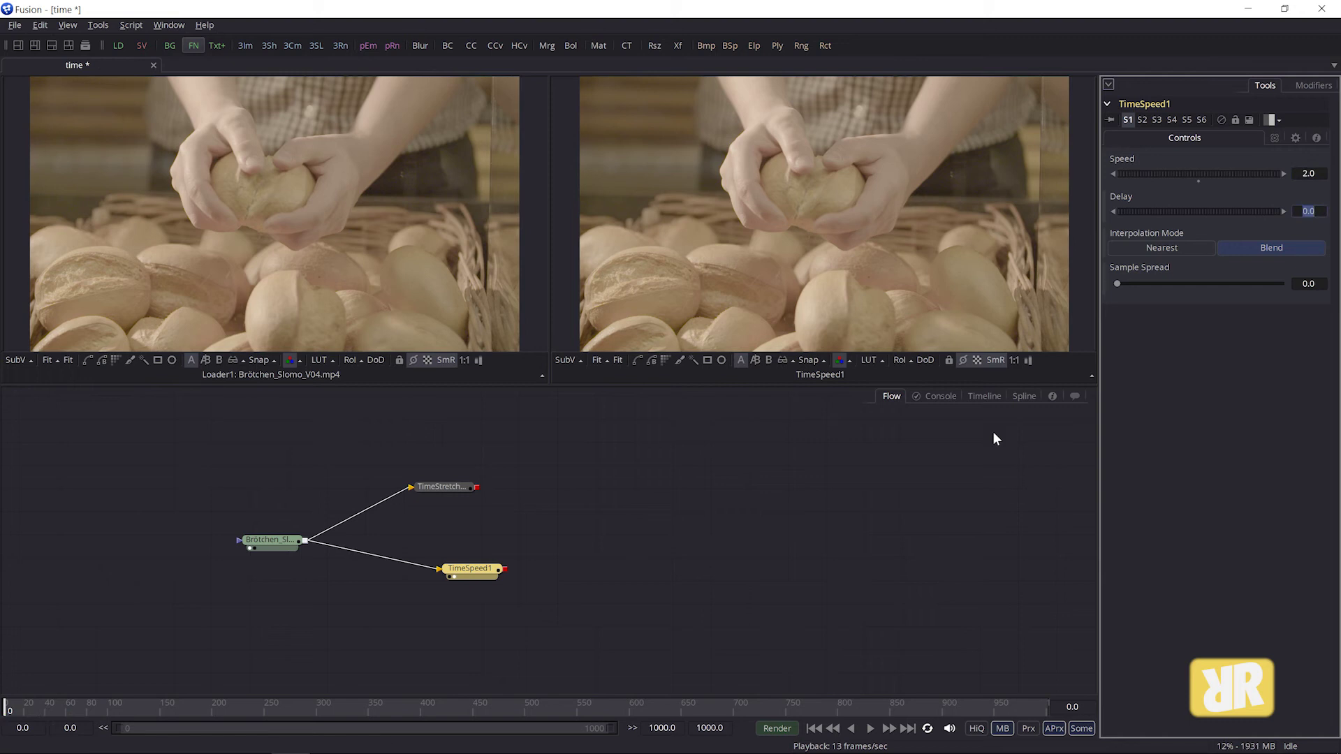
left_click(870, 729)
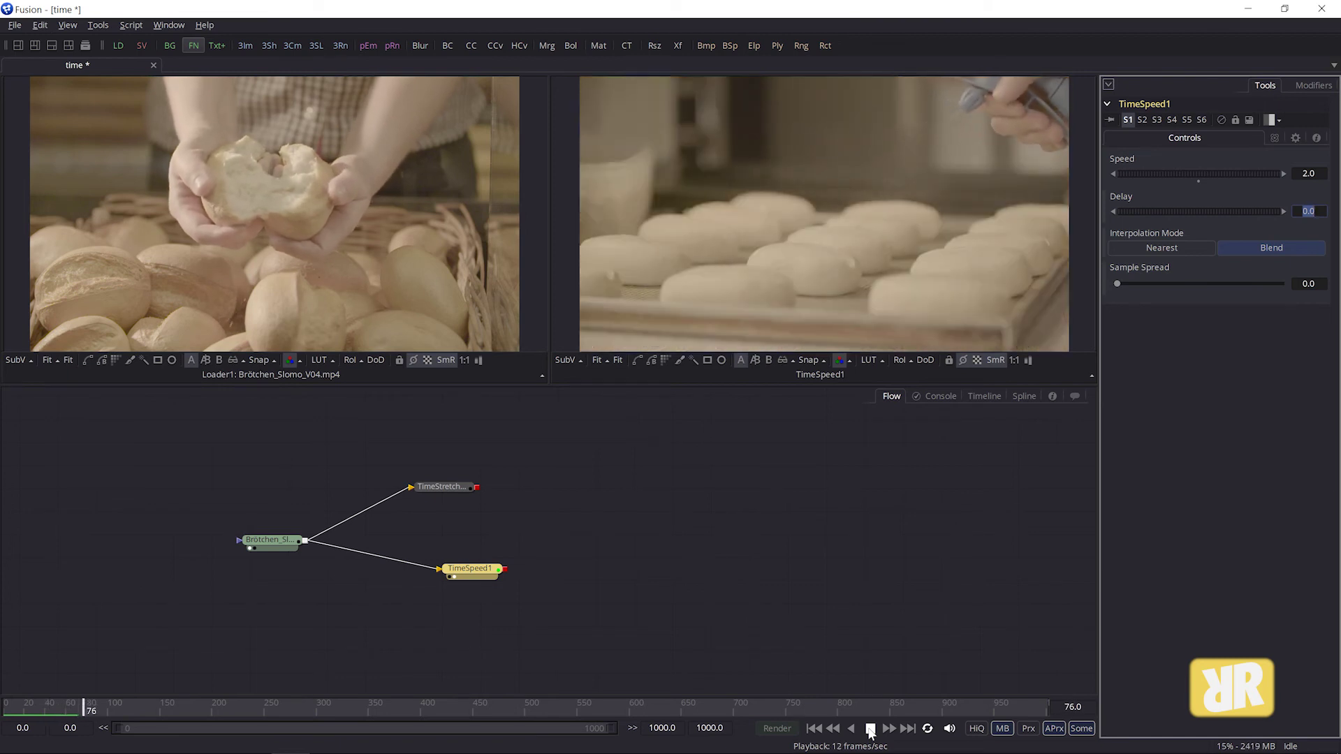
- Set TimeSpeed1's Delay to 20.0, play it and scrub around frame 22
left_click(870, 728)
left_click(813, 729)
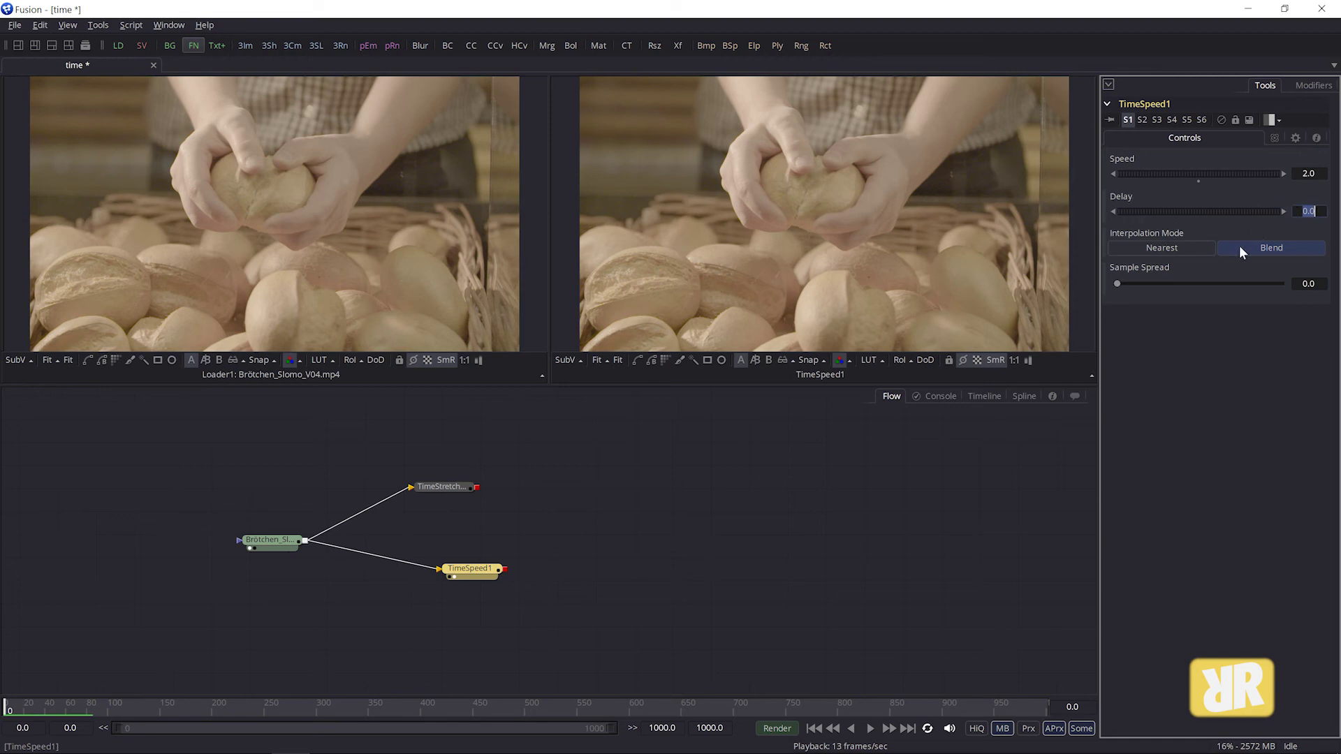
left_click(1311, 211)
key("Tab")
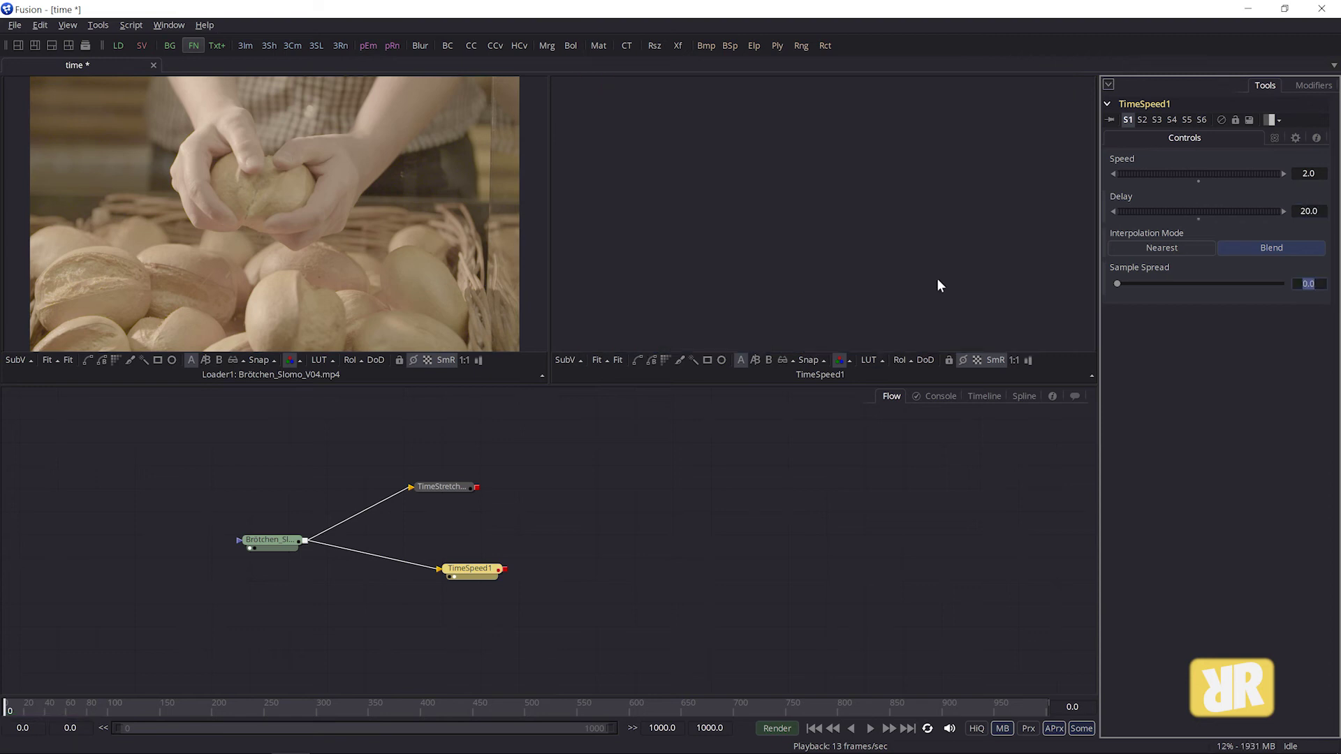
left_click(870, 730)
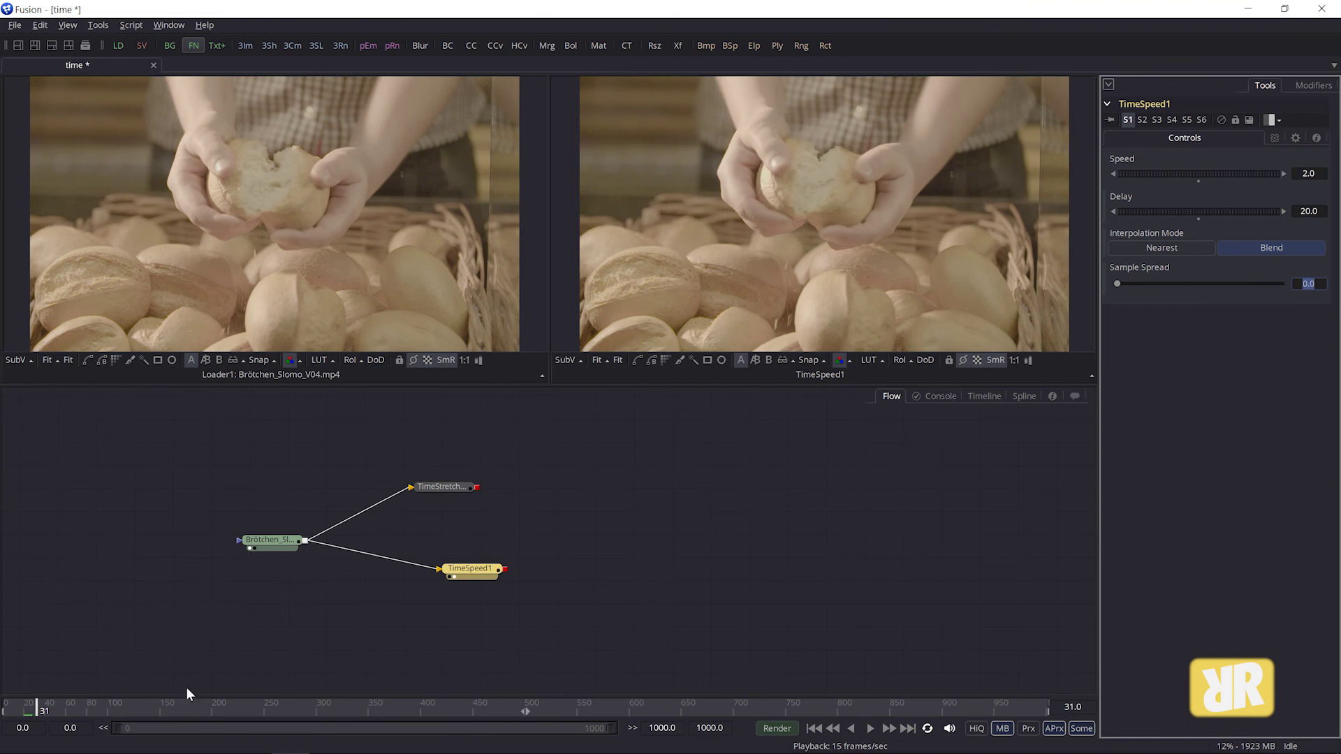
left_click_drag(19, 712, 25, 718)
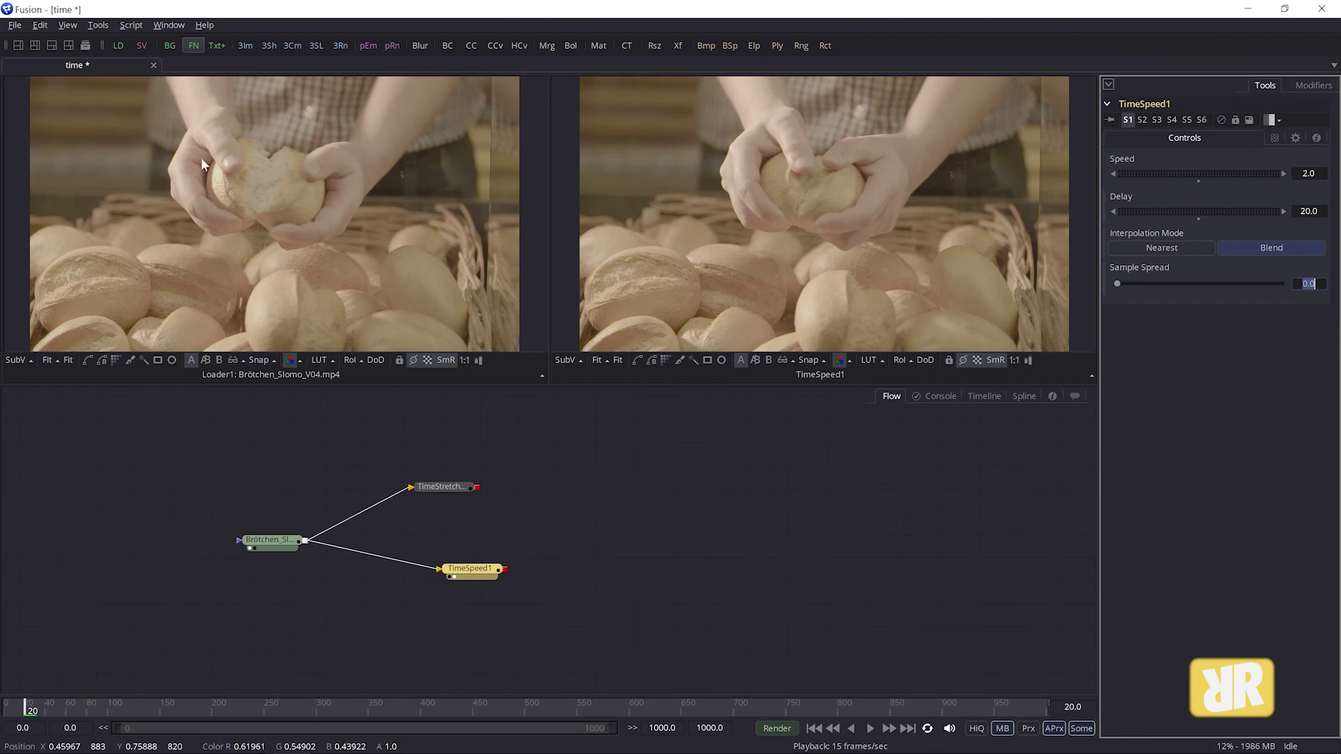
left_click(814, 729)
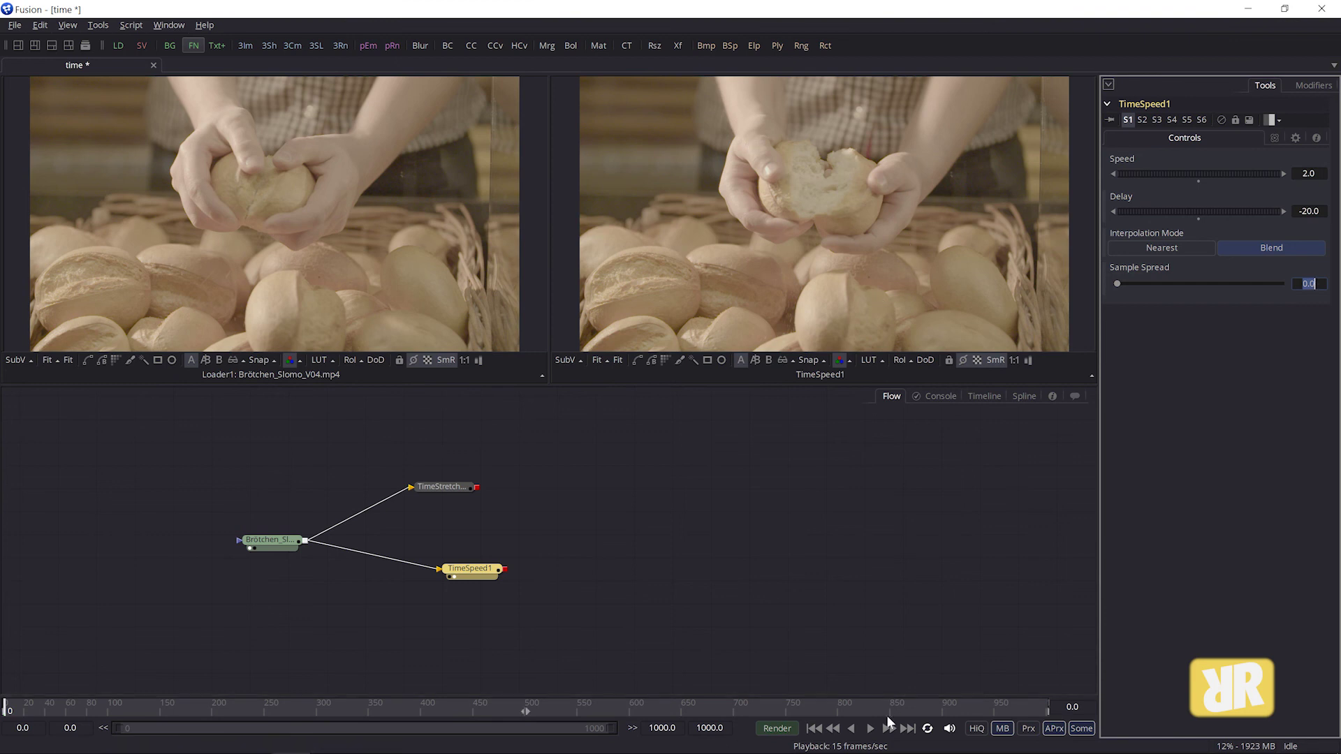
- Preview TimeSpeed1 with the -20 Delay and return to the first frame
left_click(870, 730)
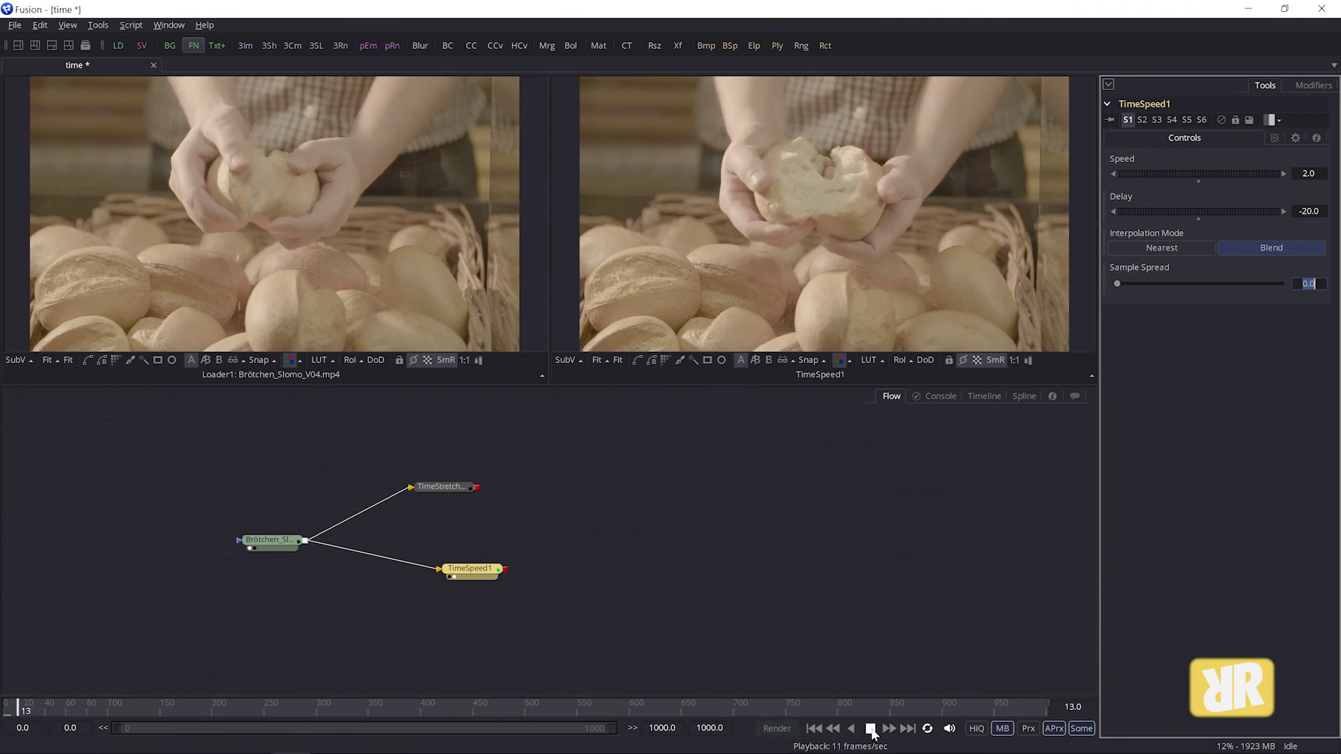
left_click(871, 728)
left_click(815, 729)
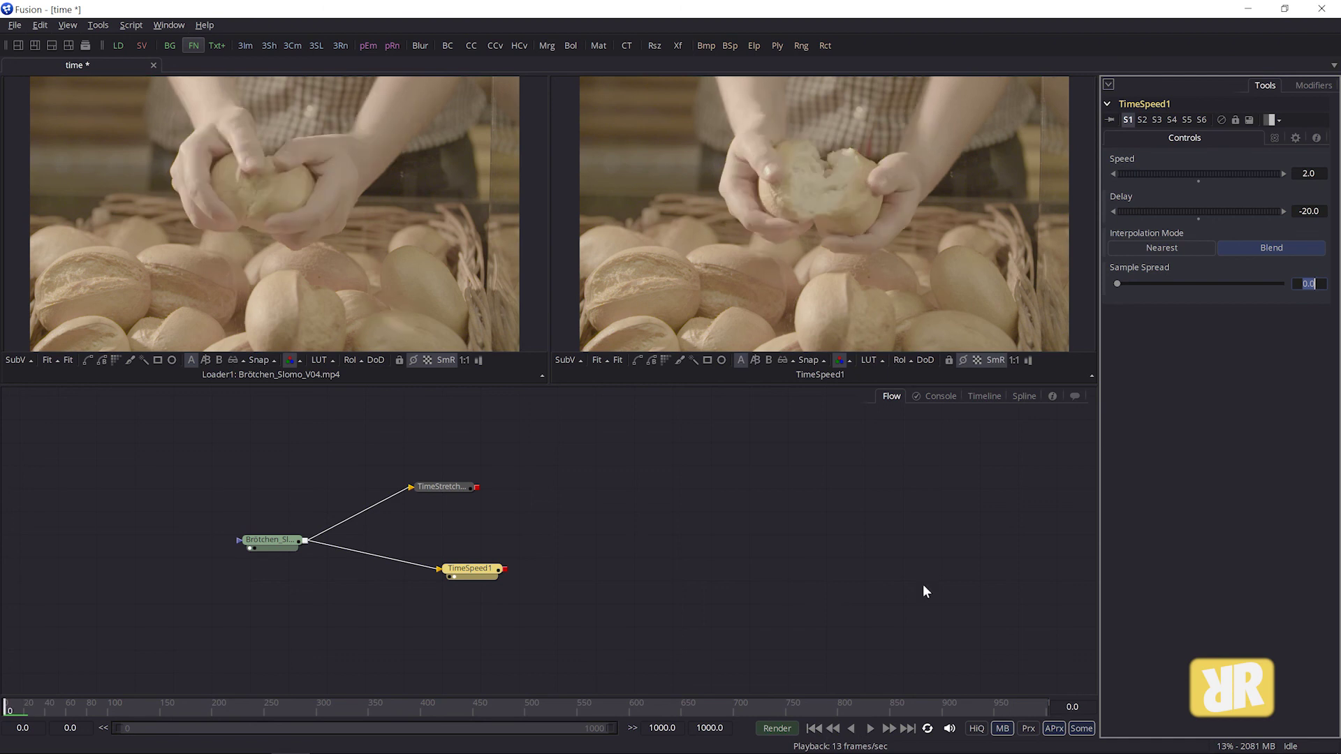